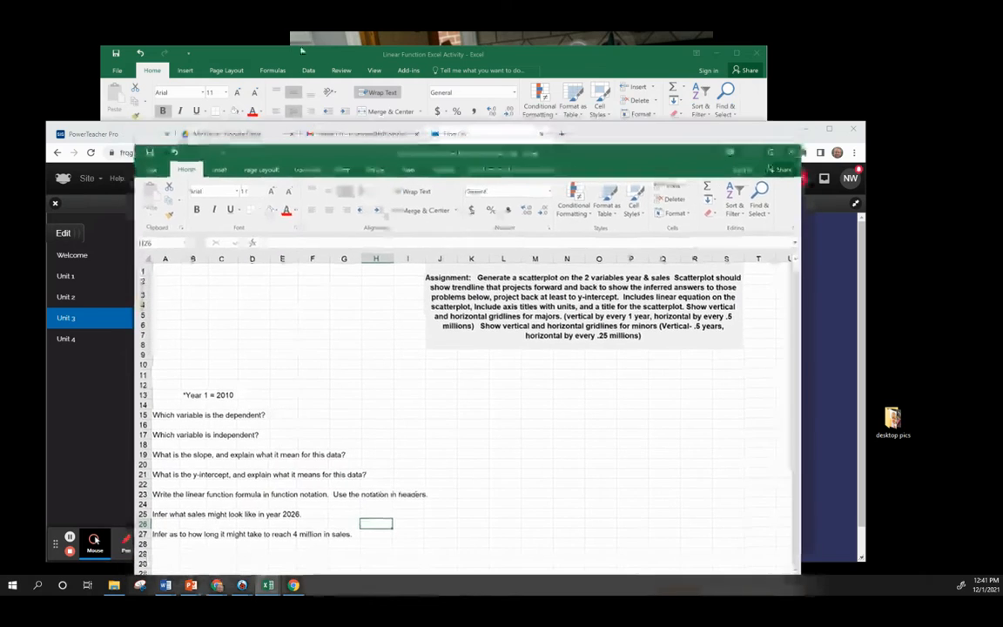
Review the completed Sales, Year sheet, covering its data table, scatterplot, assignment instructions and questions
click(312, 59)
drag(150, 171, 211, 297)
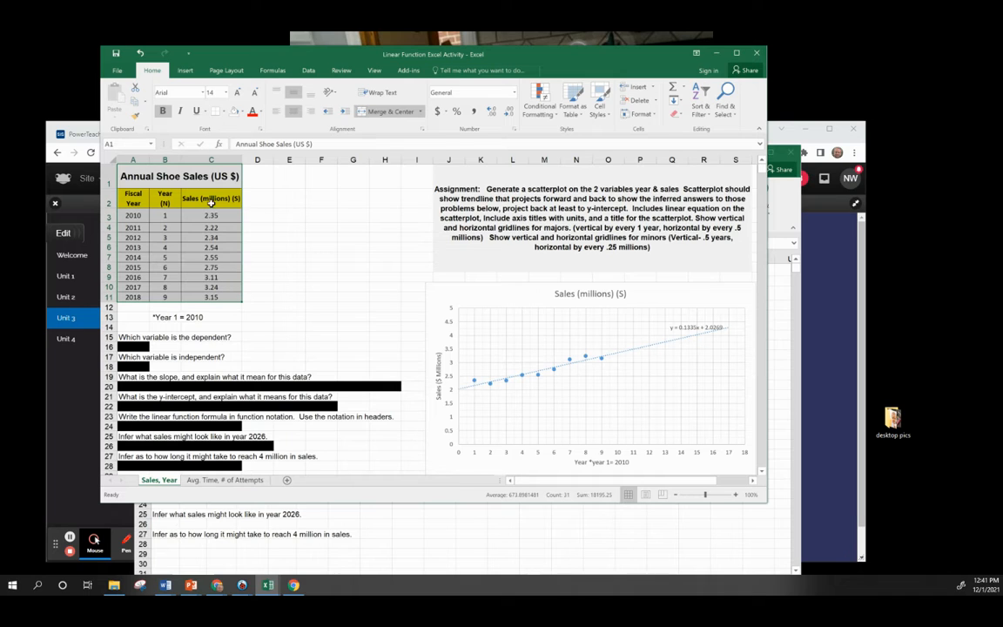
click(526, 299)
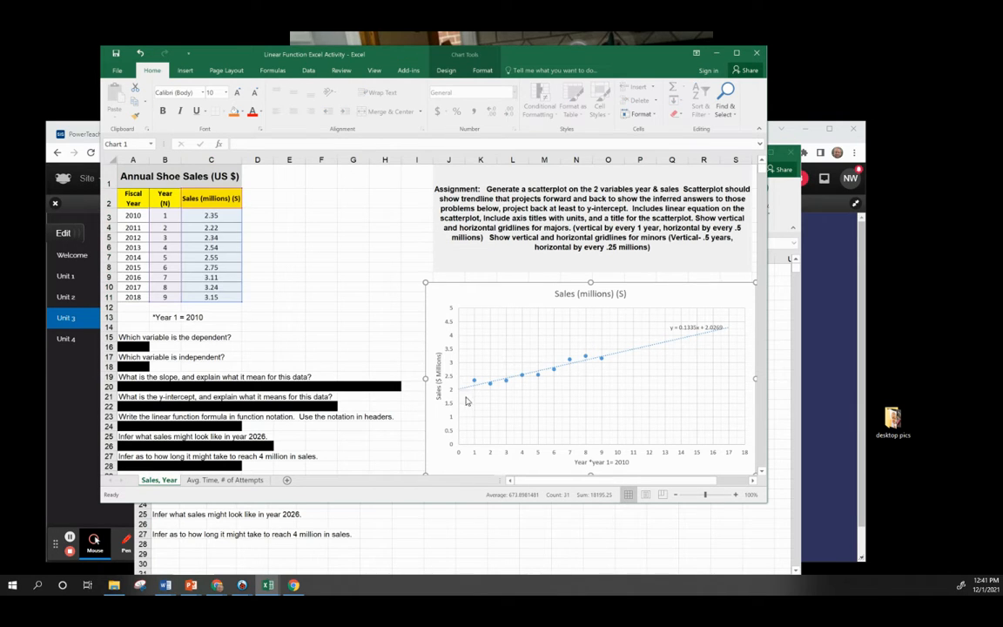
click(486, 187)
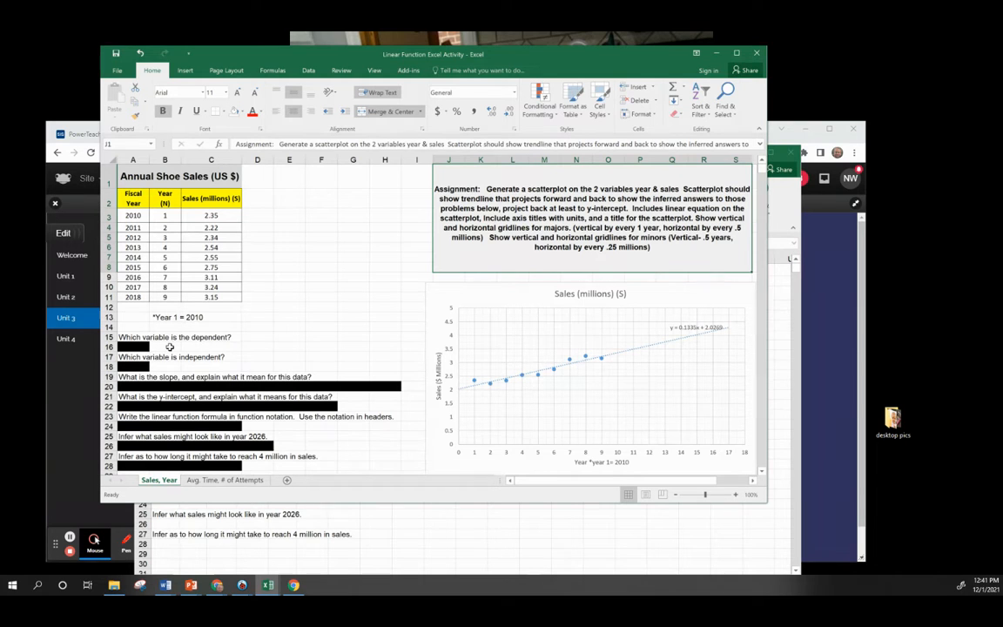
scroll(173, 408, down, 2)
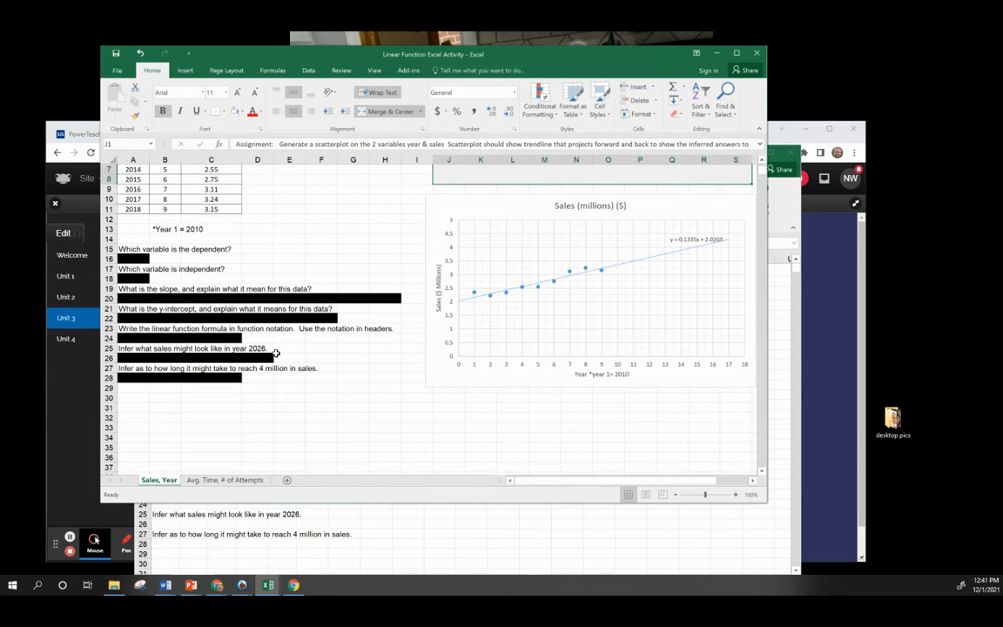
click(311, 211)
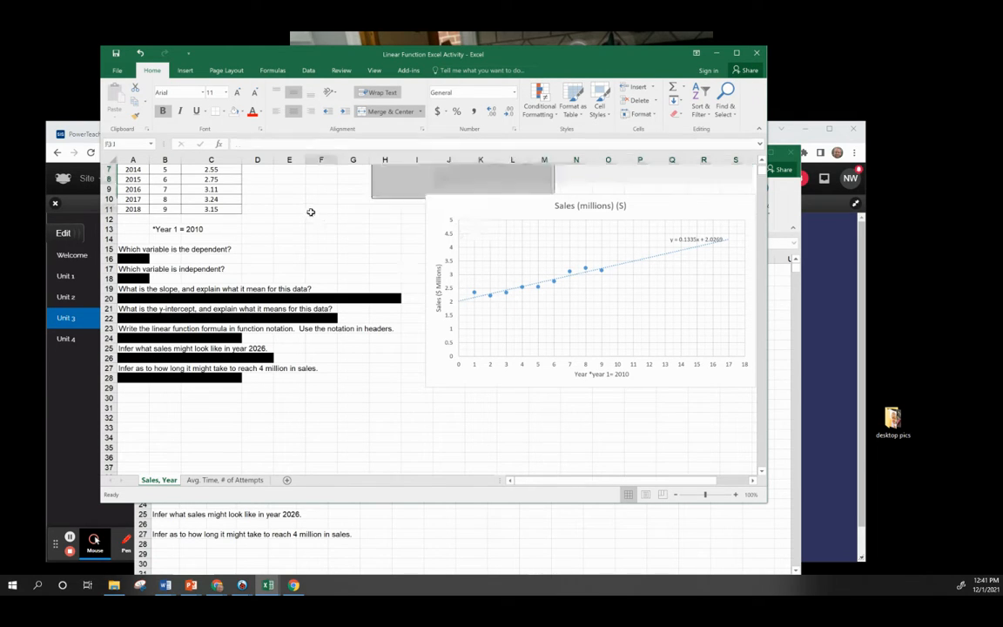
Review the trial table and assignment on the Avg. Time, # of Attempts sheet, and return to the Sales, Year sheet
click(223, 480)
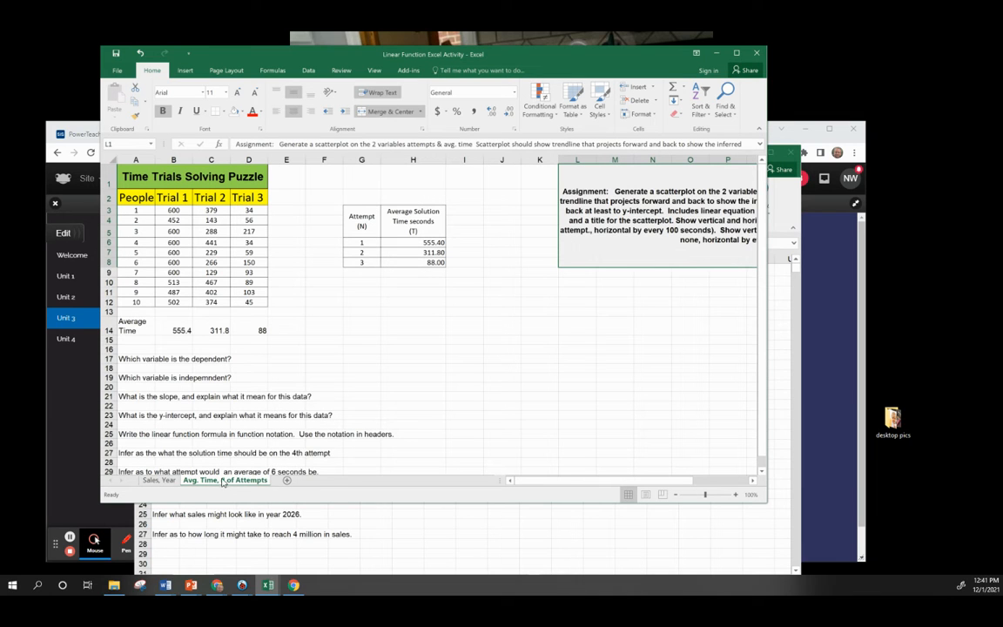
drag(123, 174, 231, 310)
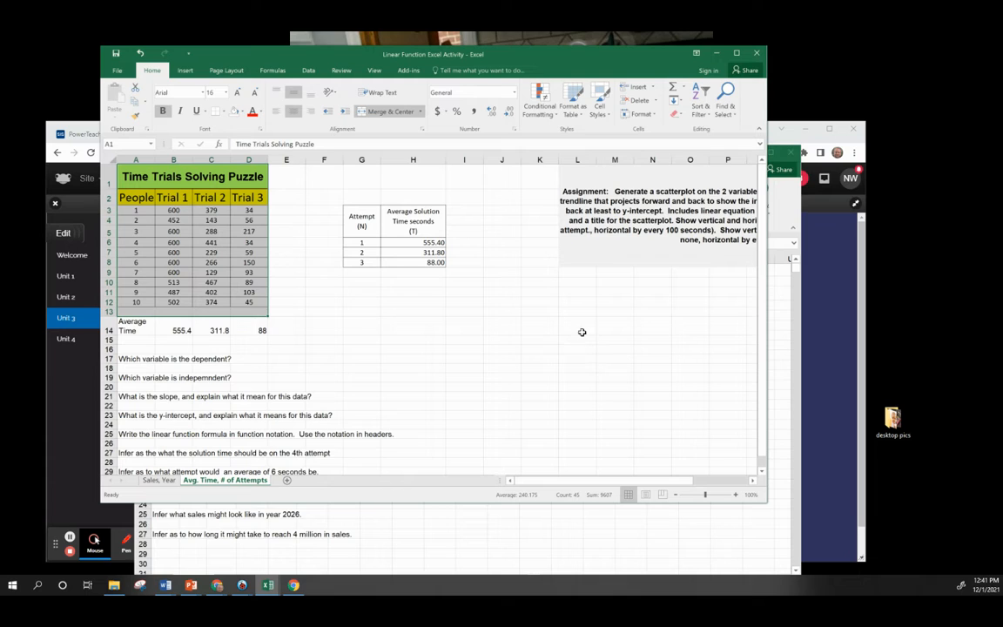
click(609, 200)
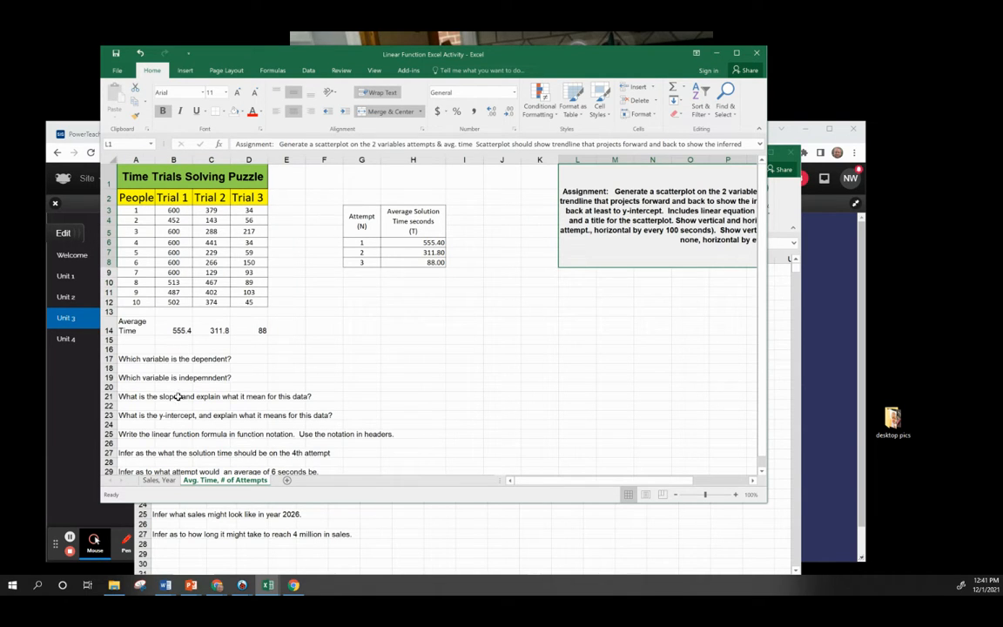
click(159, 480)
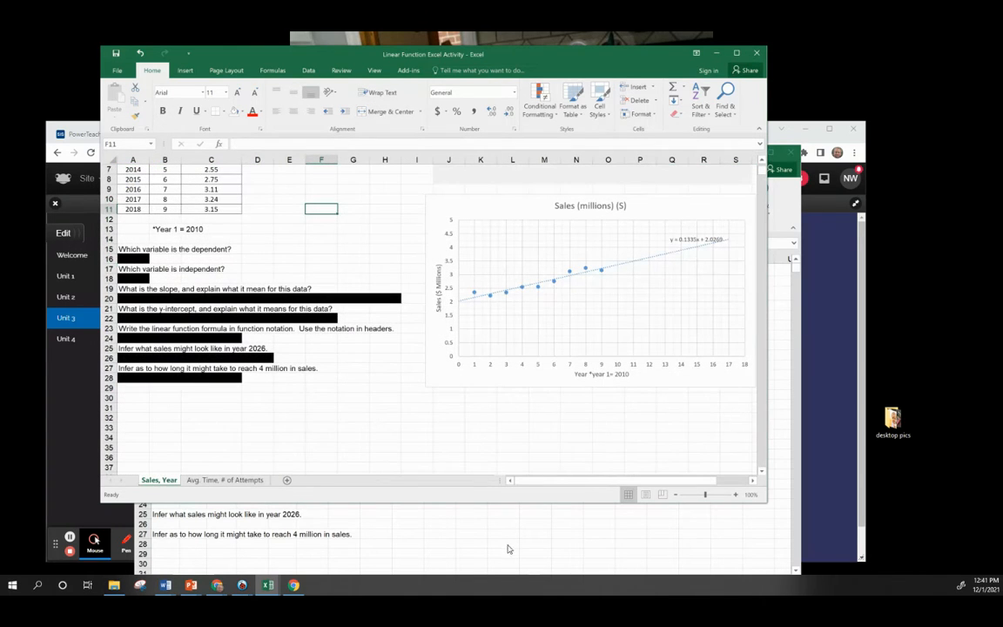
scroll(278, 285, up, 2)
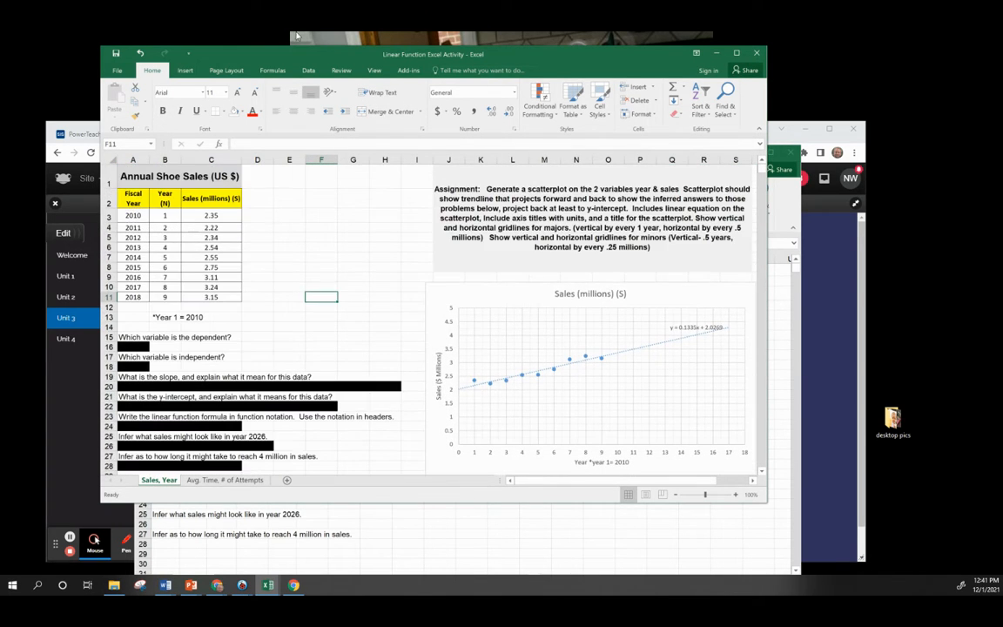
Bring the student copy workbook forward and reposition its window so the completed workbook's data table stays visible
click(788, 205)
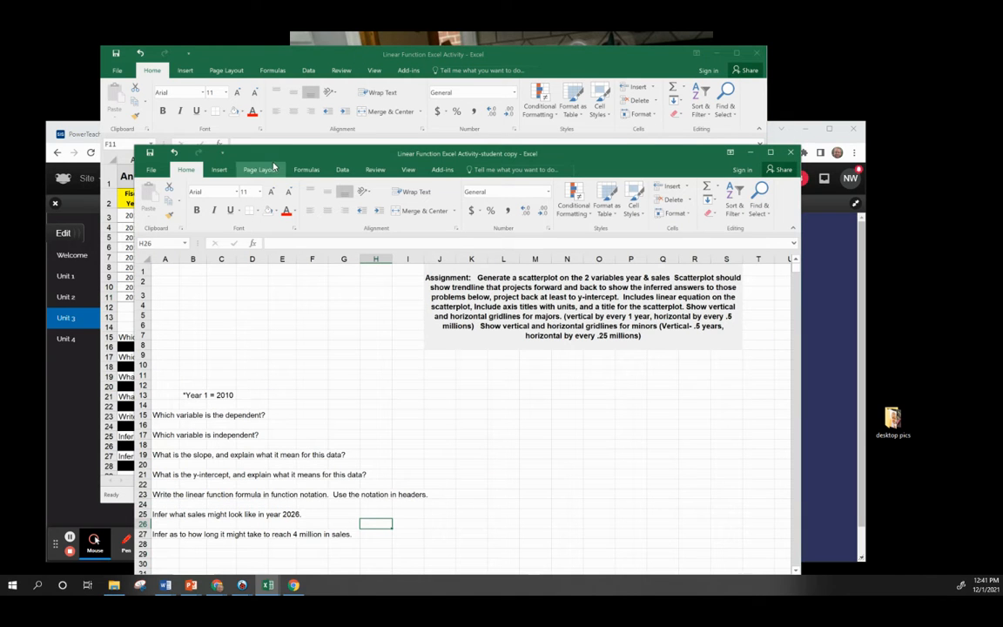
drag(266, 155, 385, 78)
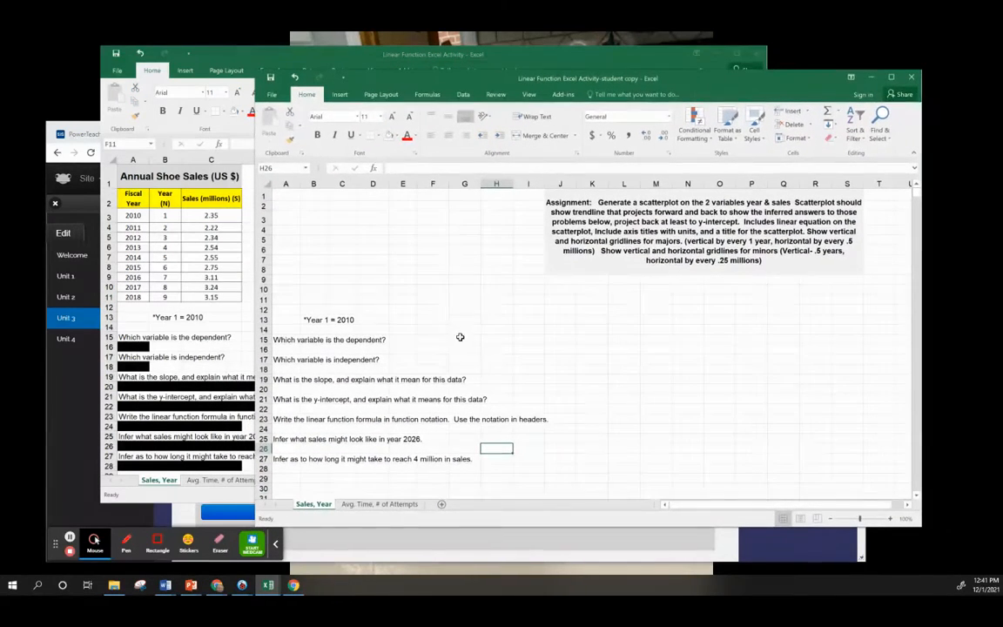
click(432, 340)
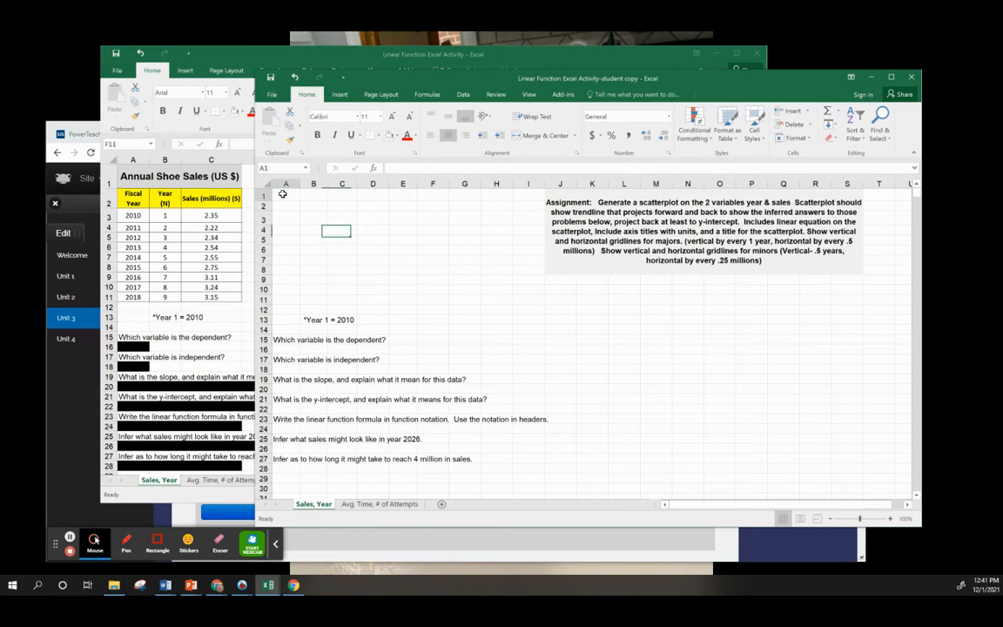
Merge and center cells A1:C1 and enter the title "Annual Shoe Sales (US $)"
drag(286, 195, 347, 197)
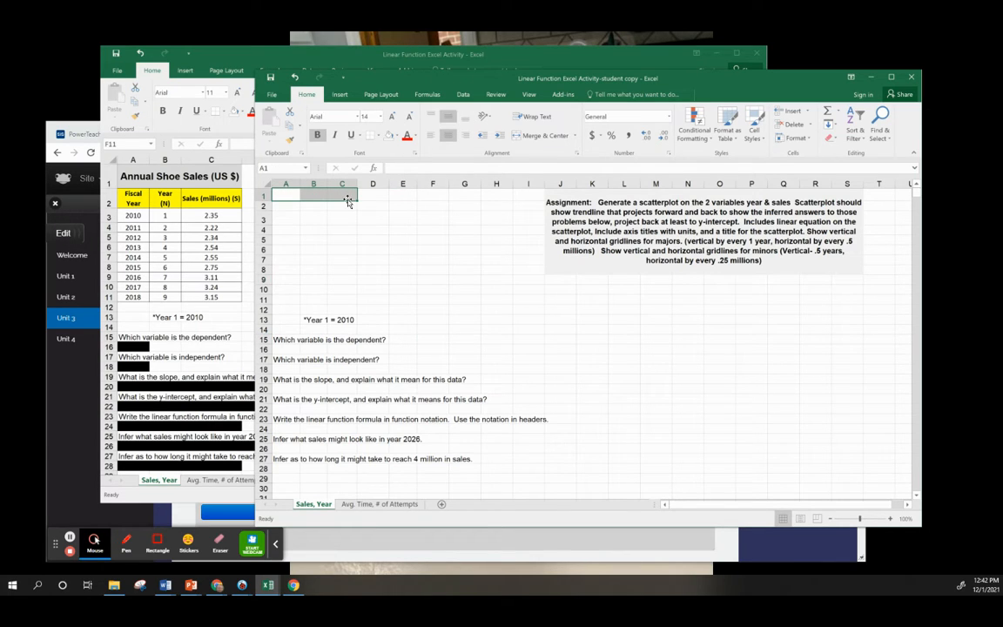
click(574, 136)
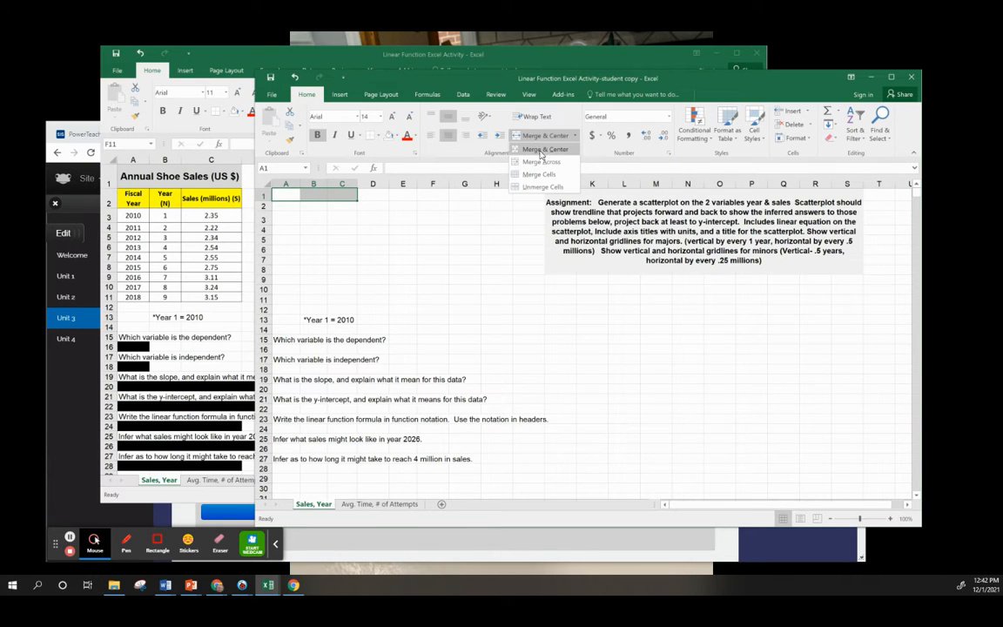
click(537, 150)
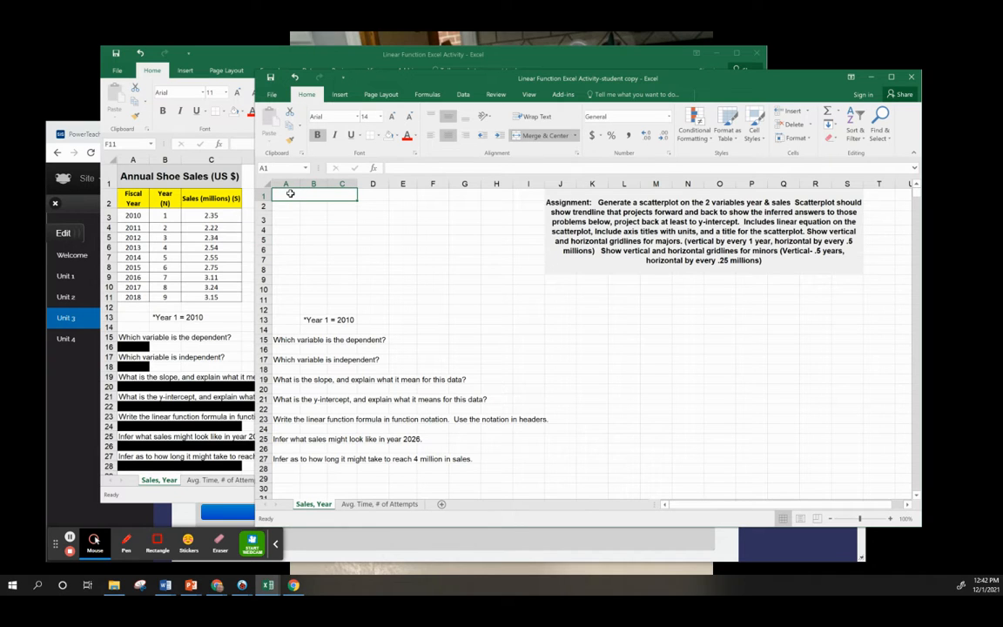
text(Annual)
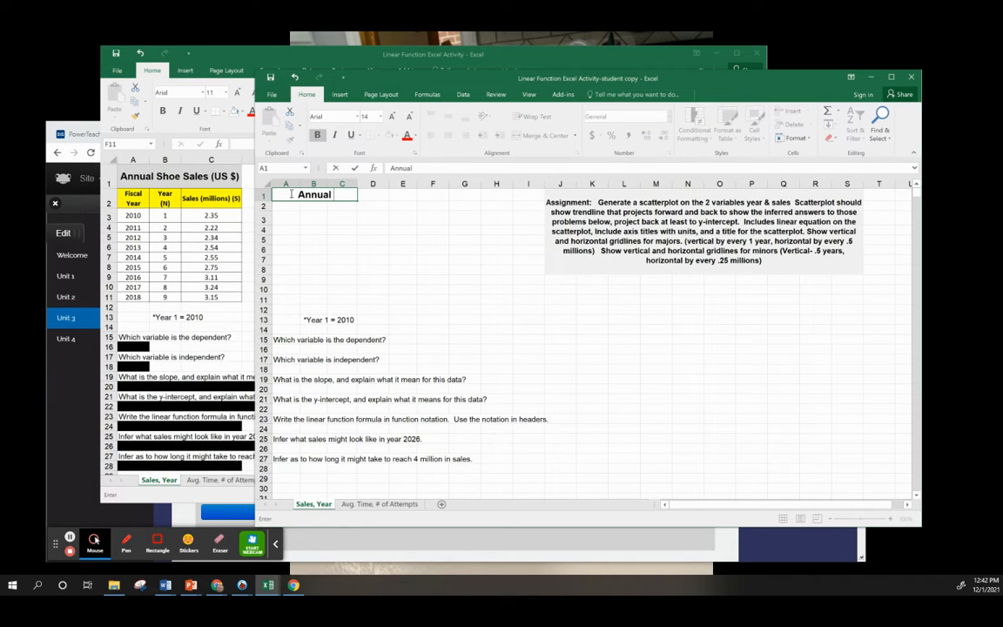
text( Shoe Sal)
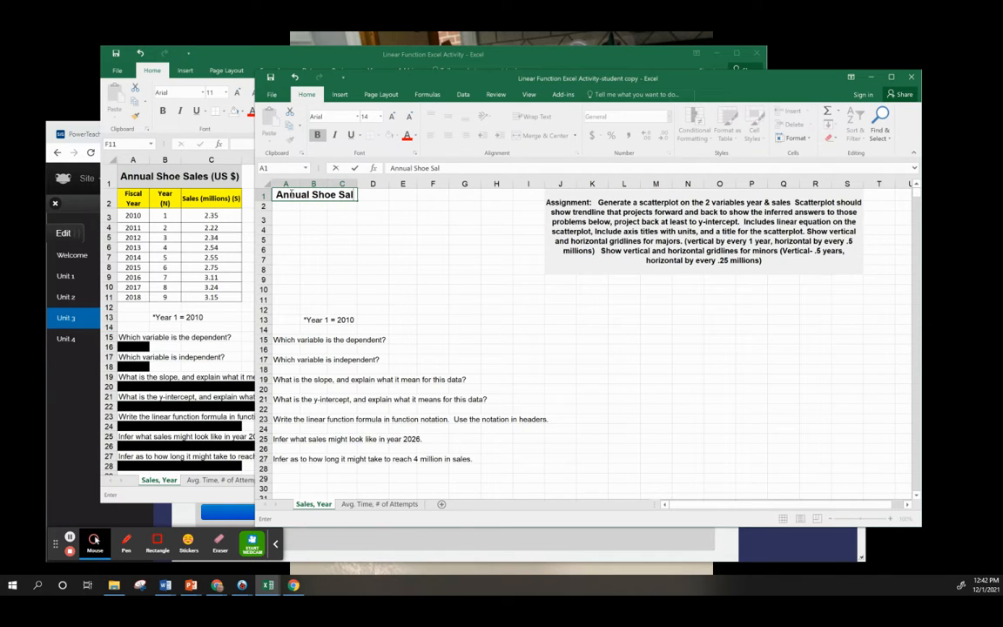
text(es (US)
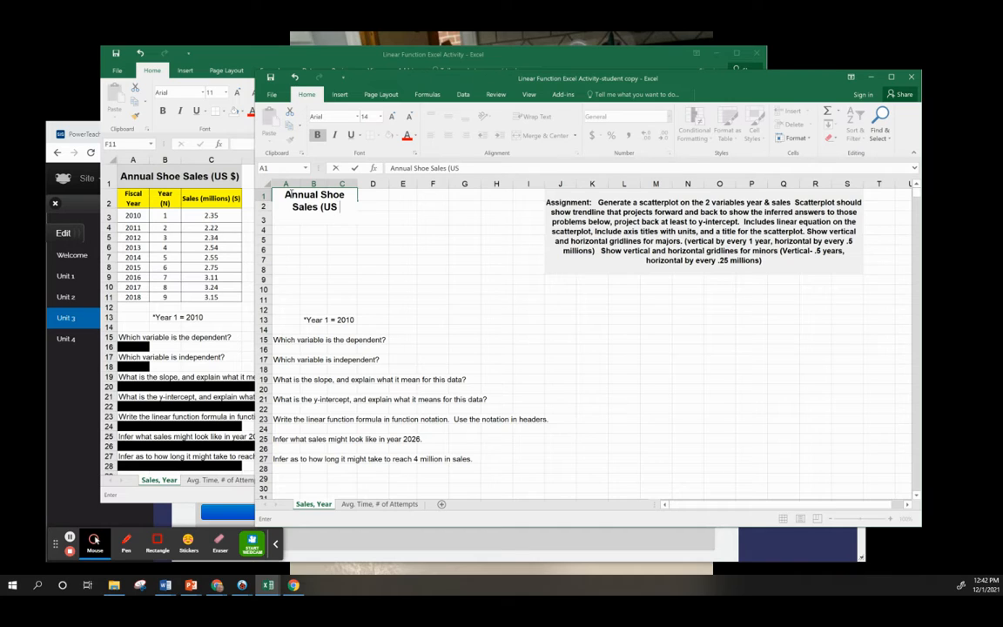
text( $))
click(432, 269)
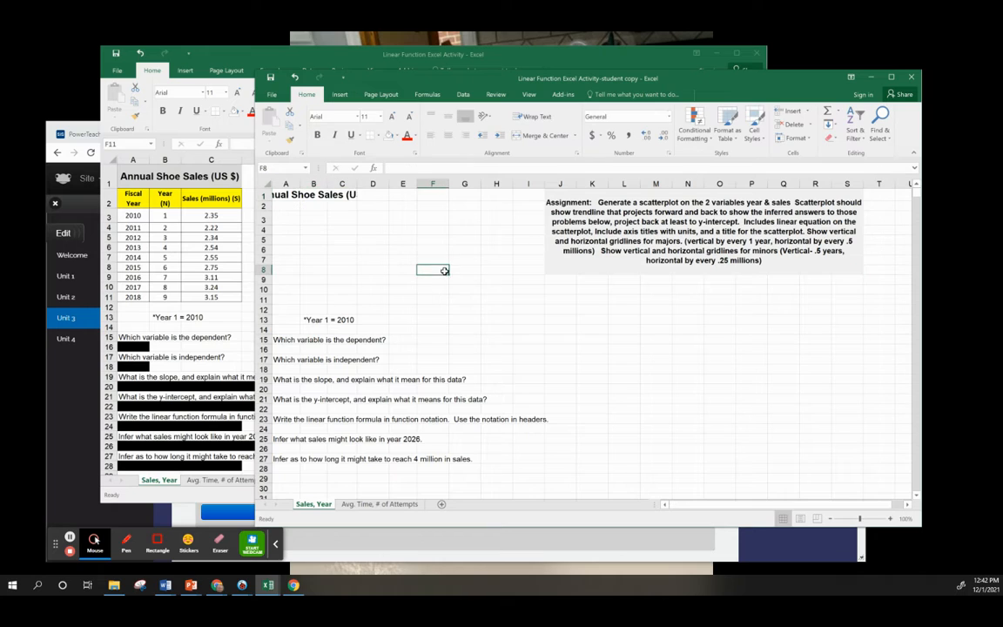
Widen column C until the full table title fits in the merged cell
click(301, 201)
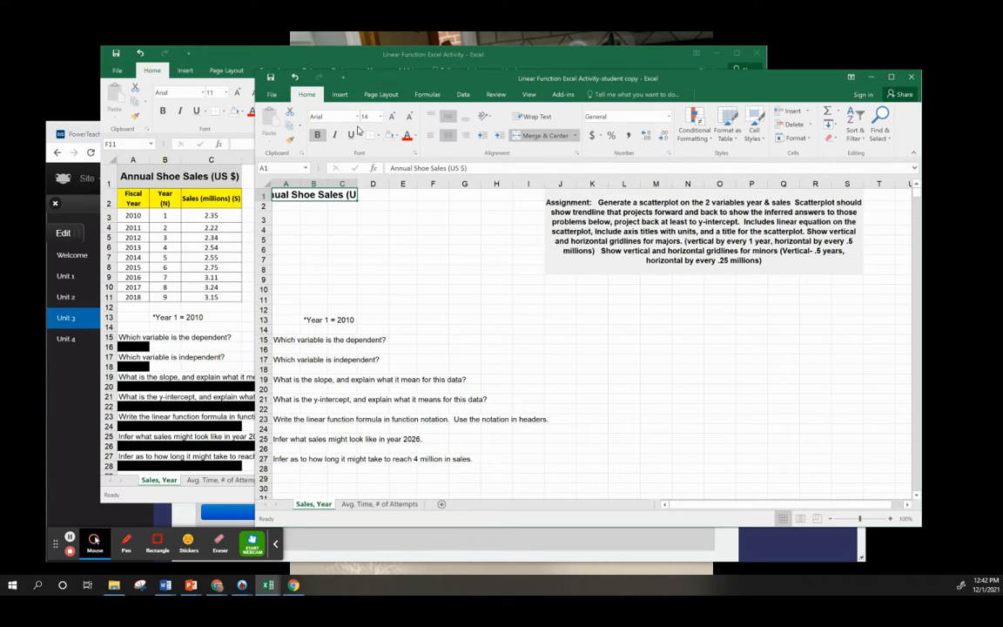
drag(357, 183, 401, 183)
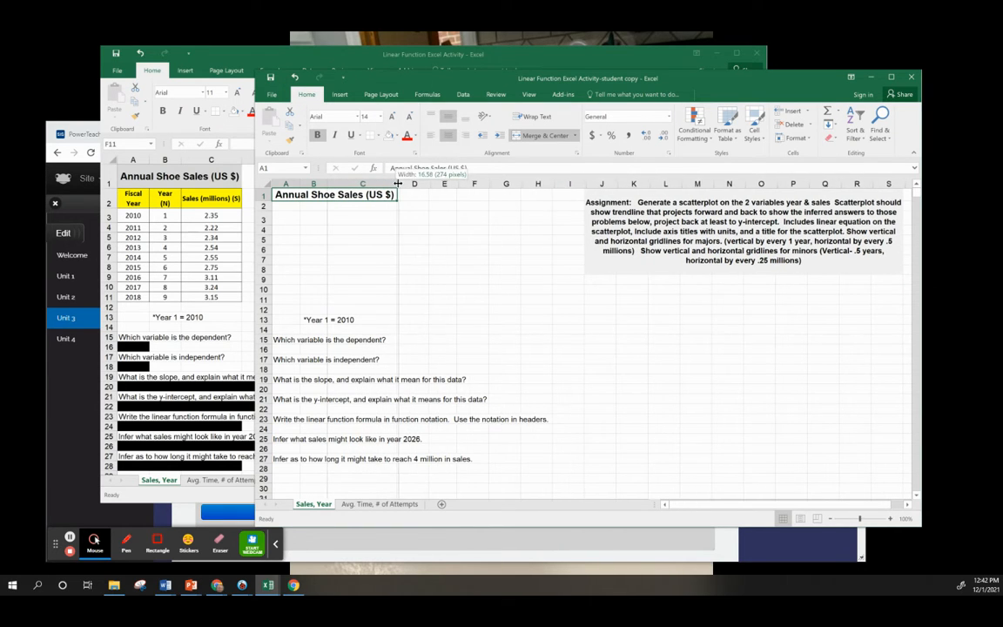
click(436, 296)
click(329, 259)
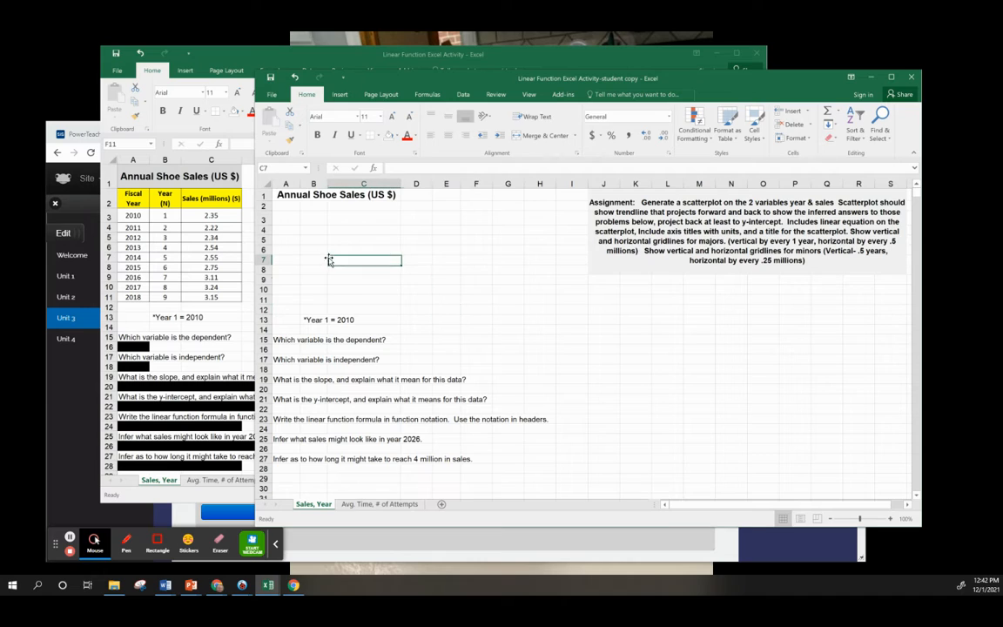
Enter the column headers "Fiscal Year", "Year" and "Sales (million) ($)" in cells A2:C2
click(288, 205)
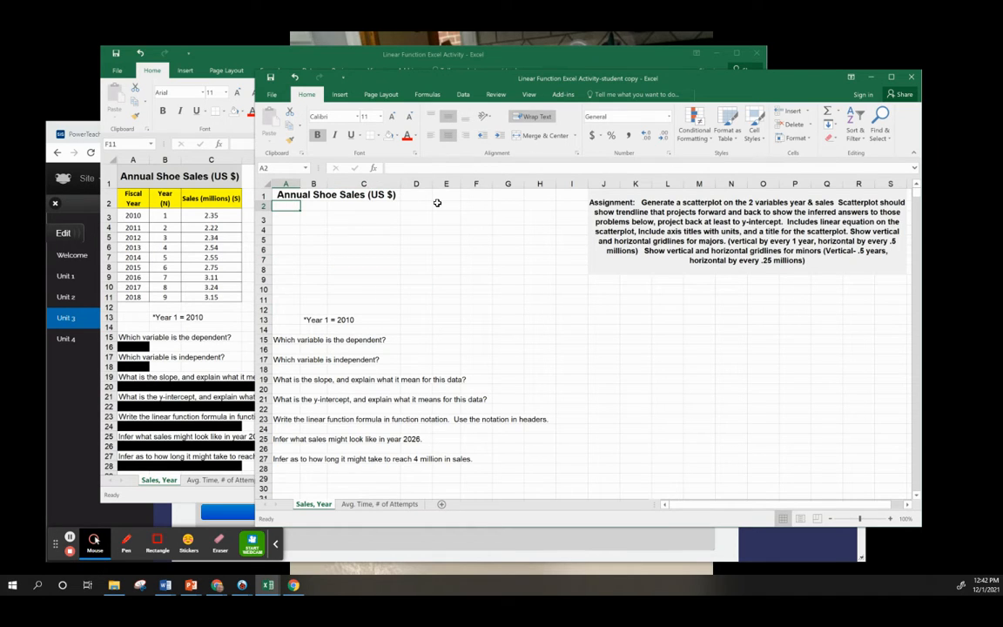
text(F)
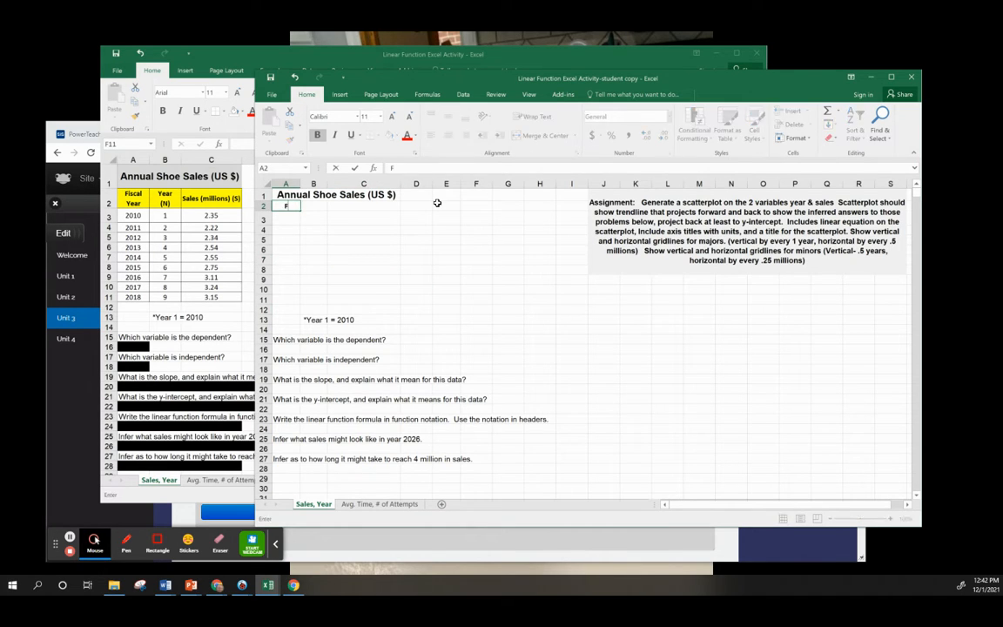
text(iscal Year)
key(Tab)
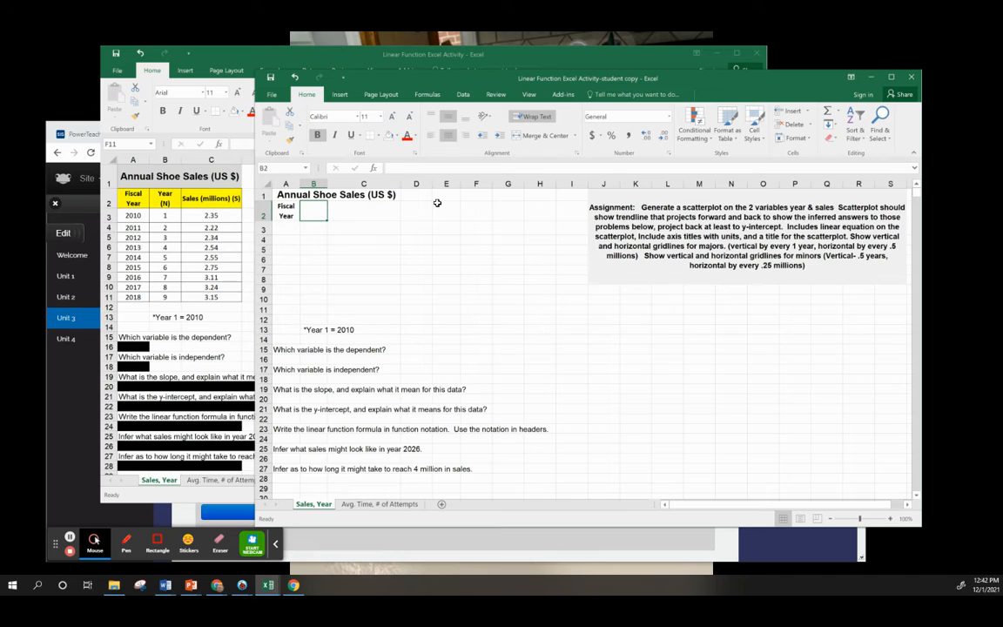
text(Y)
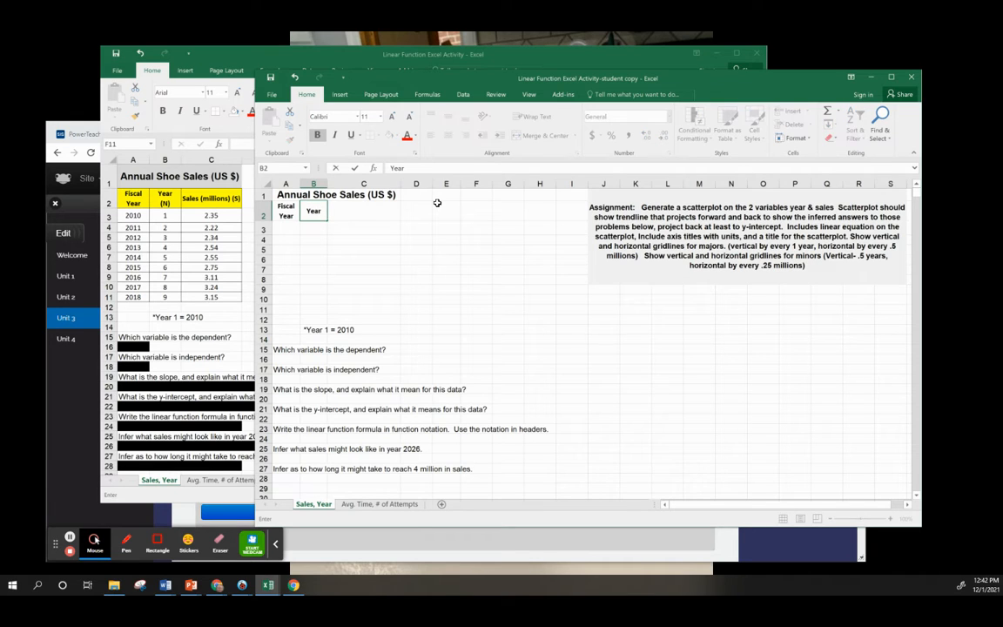
text(ear)
key(Tab)
text(Sal)
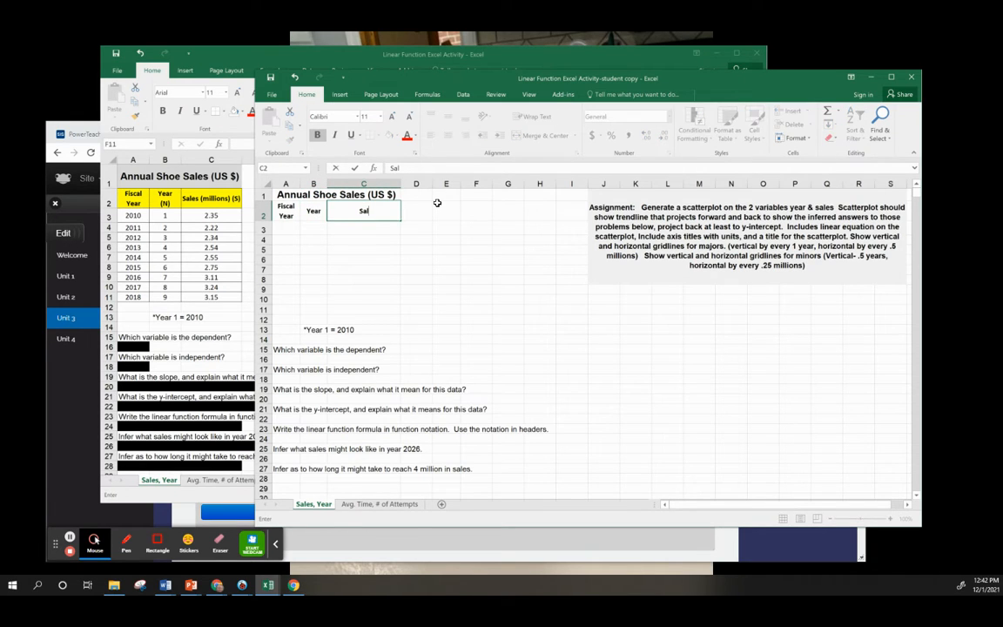
text(es (million) ($))
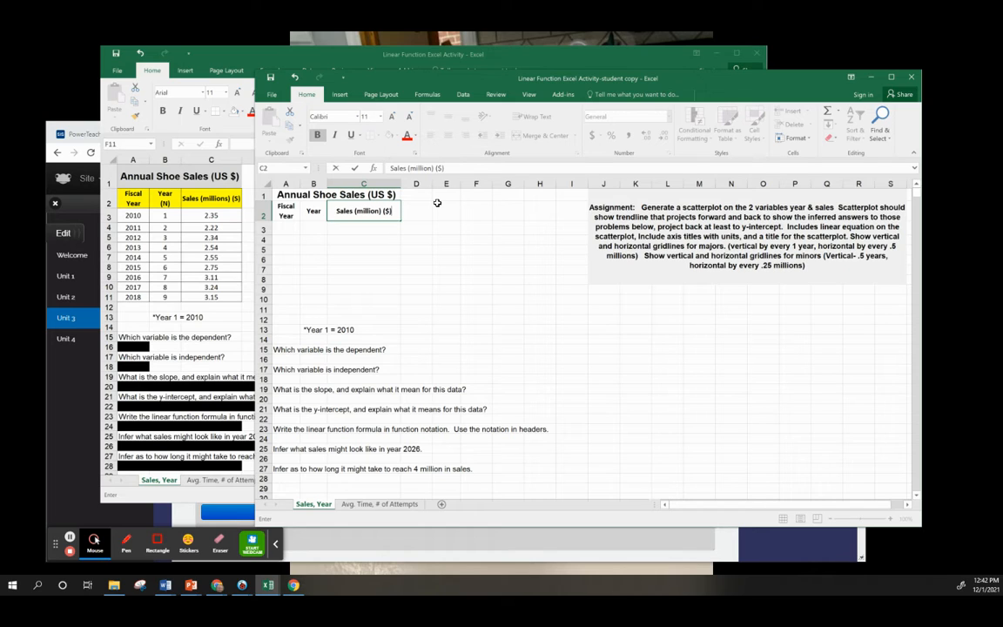
click(359, 269)
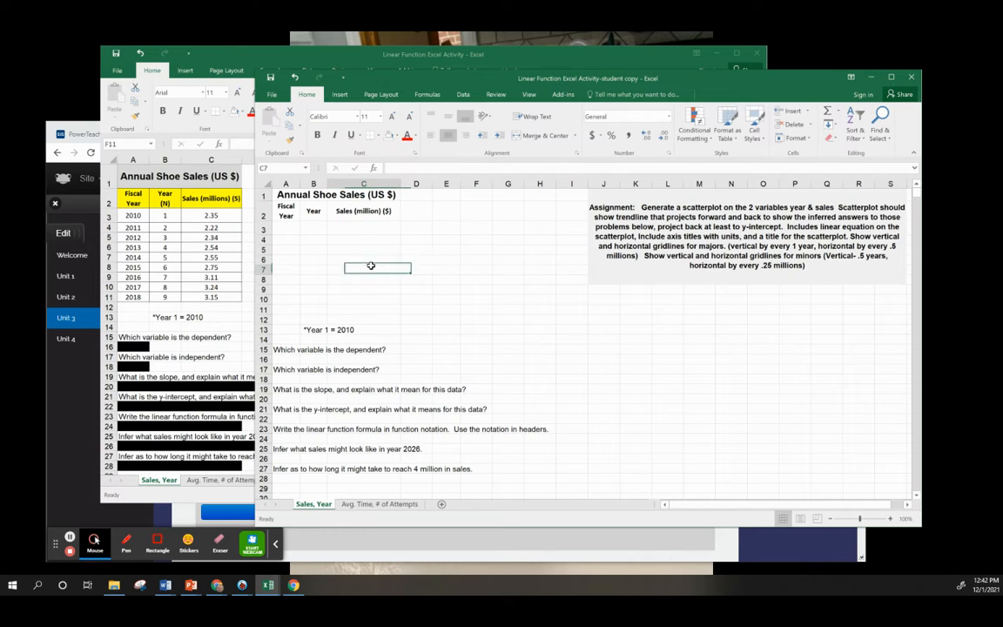
Fill the merged title cell with gray and increase the height of row 1
click(296, 197)
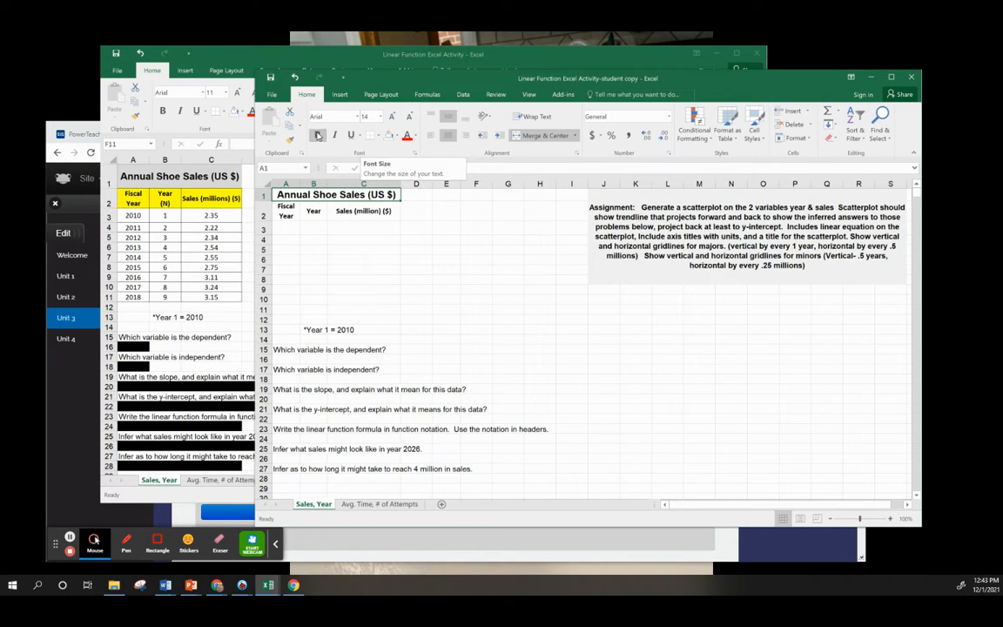
click(398, 137)
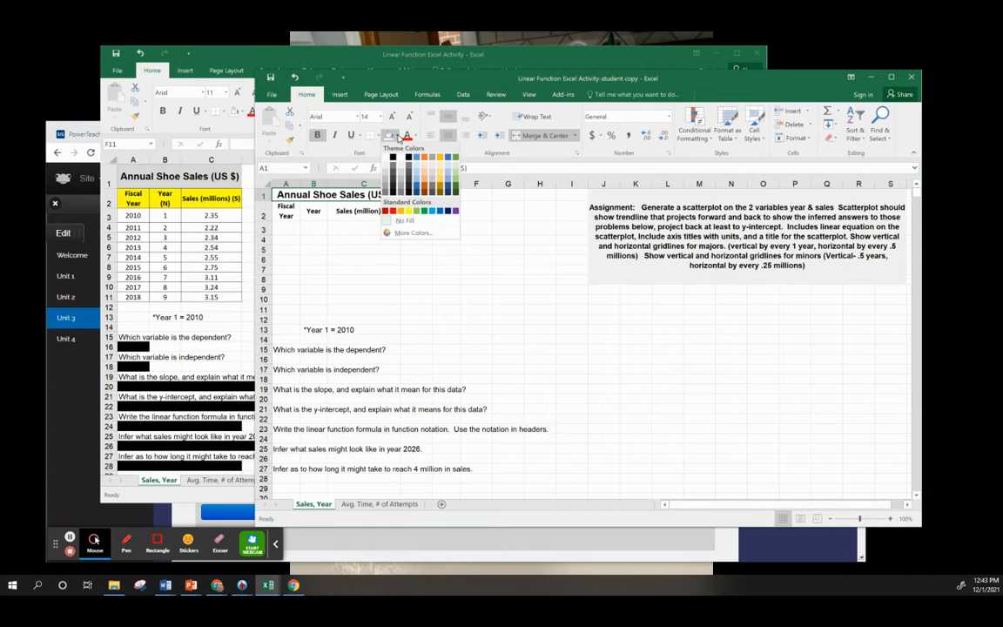
click(391, 163)
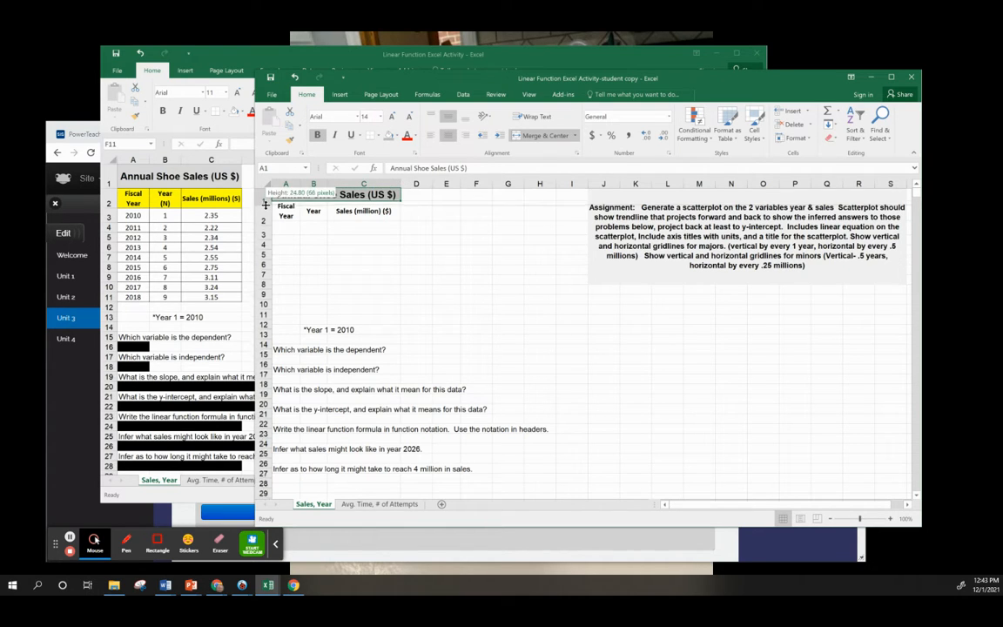
drag(265, 201, 391, 225)
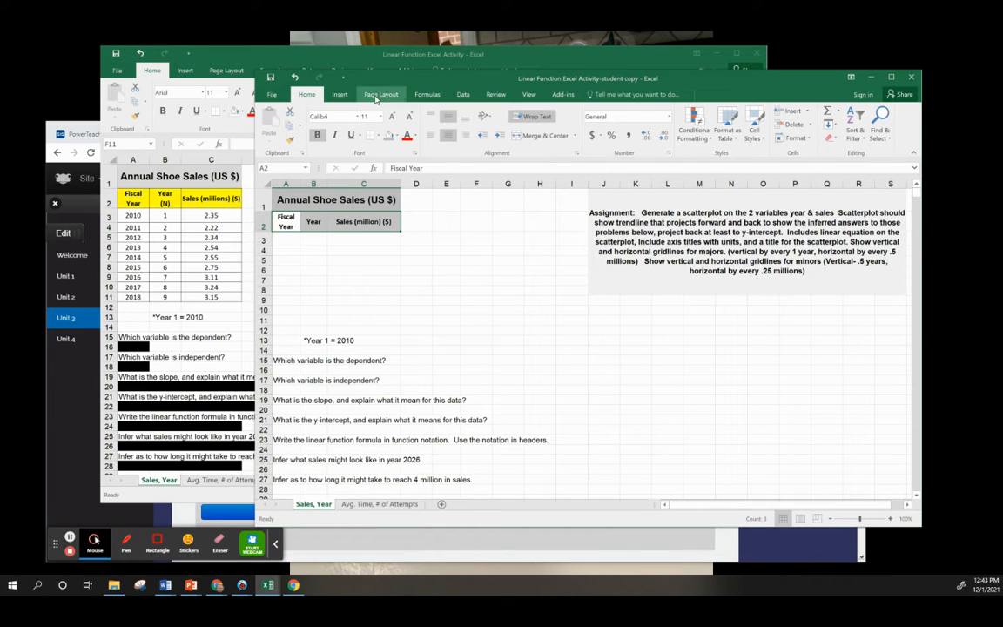
Fill the header cells A2:C2 with yellow
click(397, 135)
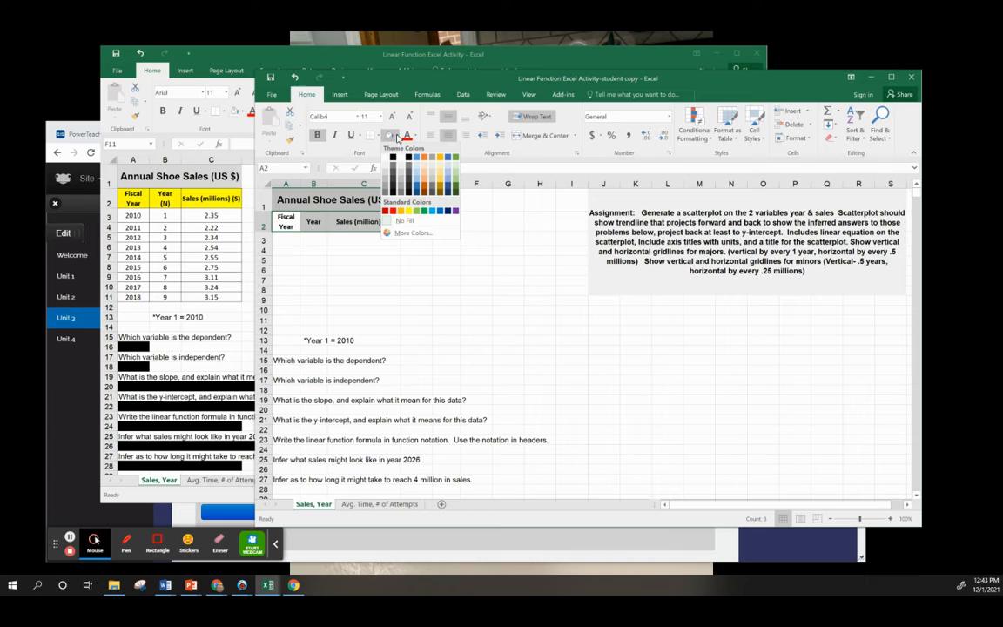
click(408, 210)
click(465, 261)
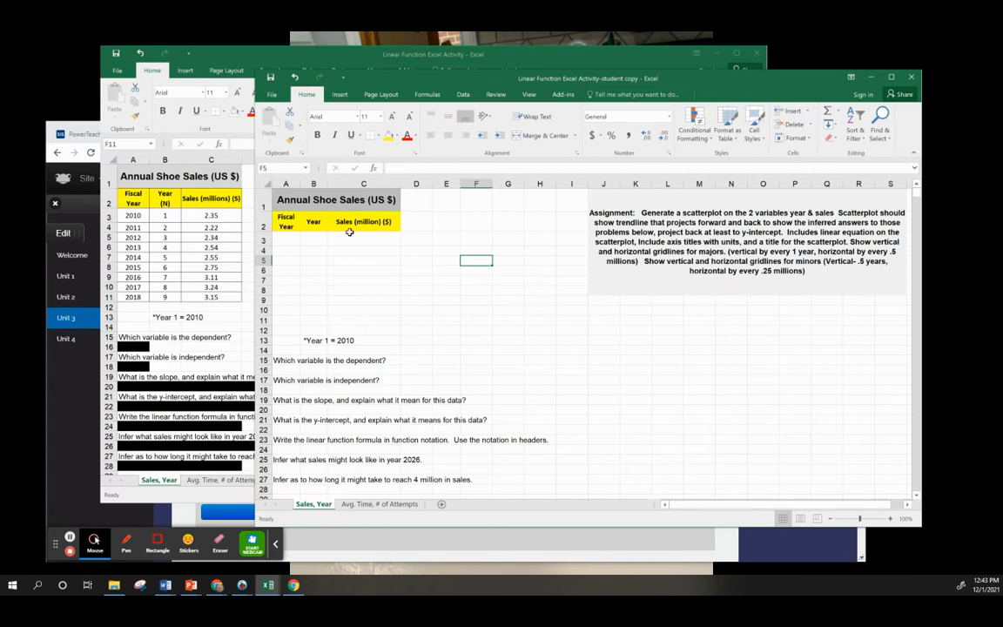
Change the column header in cell B2 to "Year (N)"
click(307, 219)
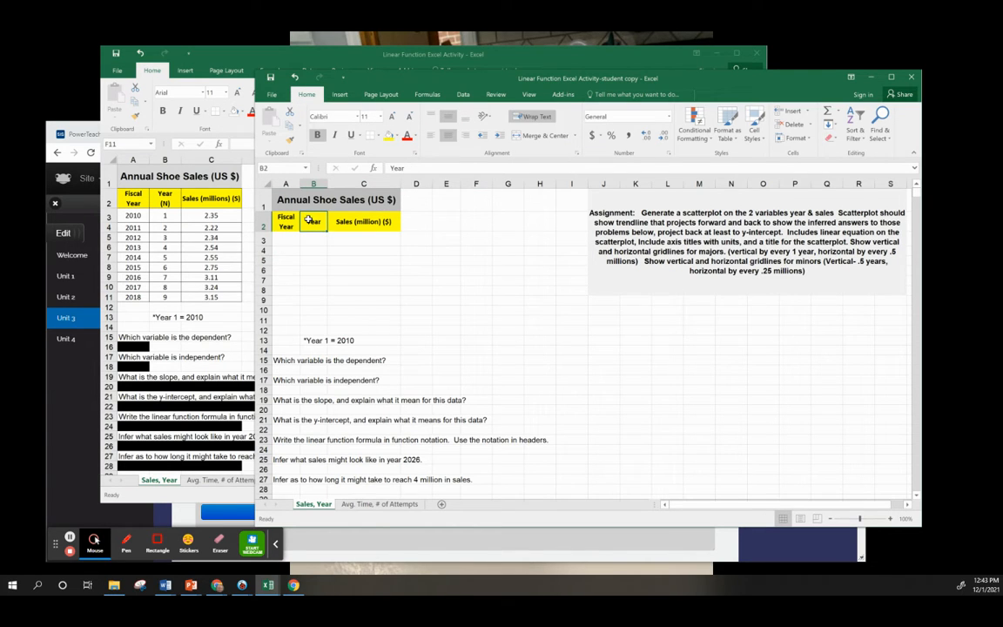
click(408, 168)
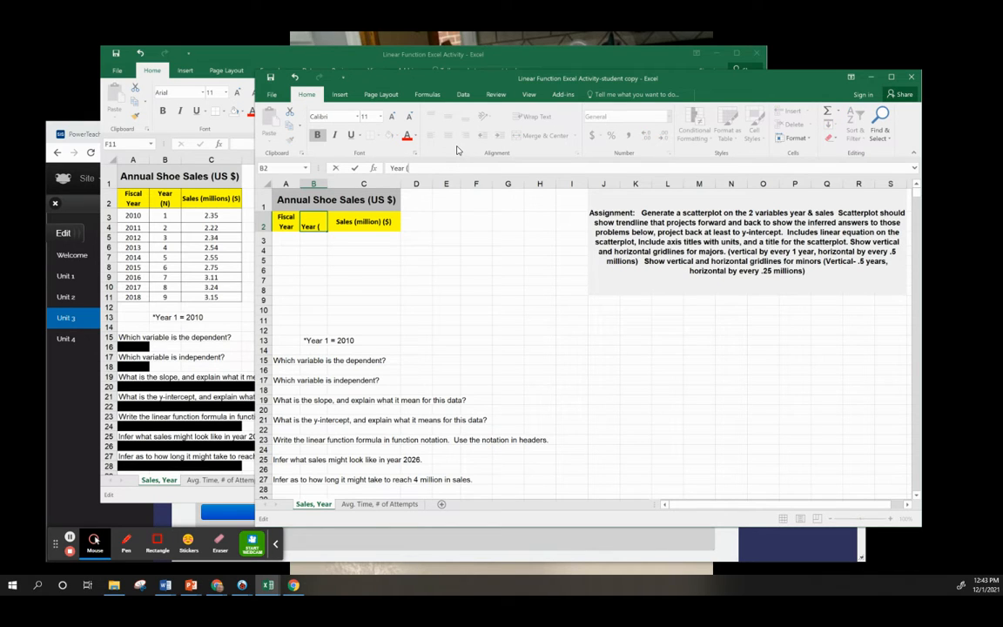
click(344, 260)
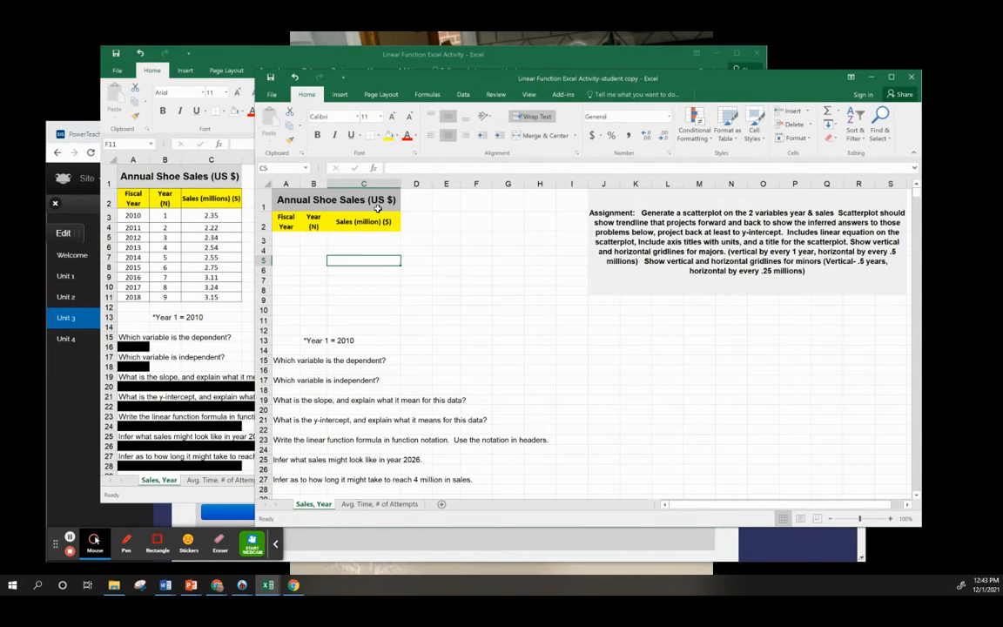
click(509, 270)
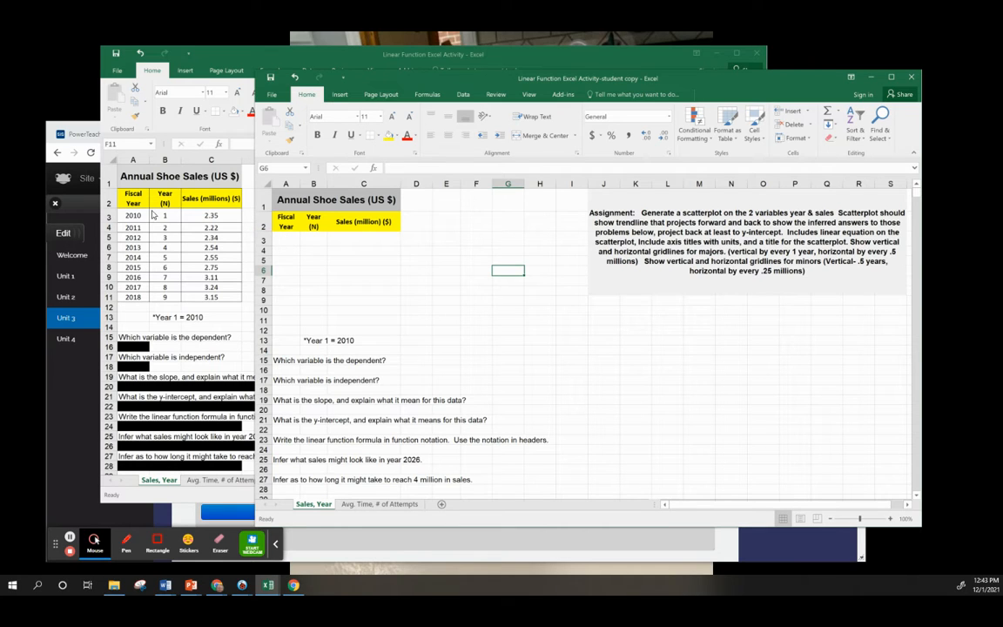
Enter the fiscal years 2010 through 2018 in cells A3:A11, one year per row
click(287, 239)
text(2)
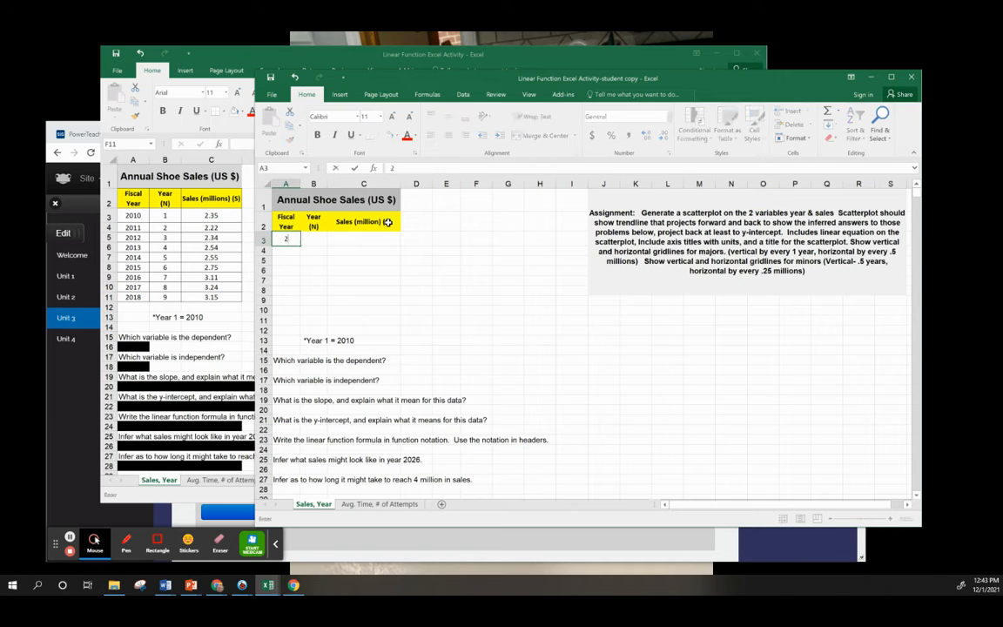
text(010)
key(Return)
text(20)
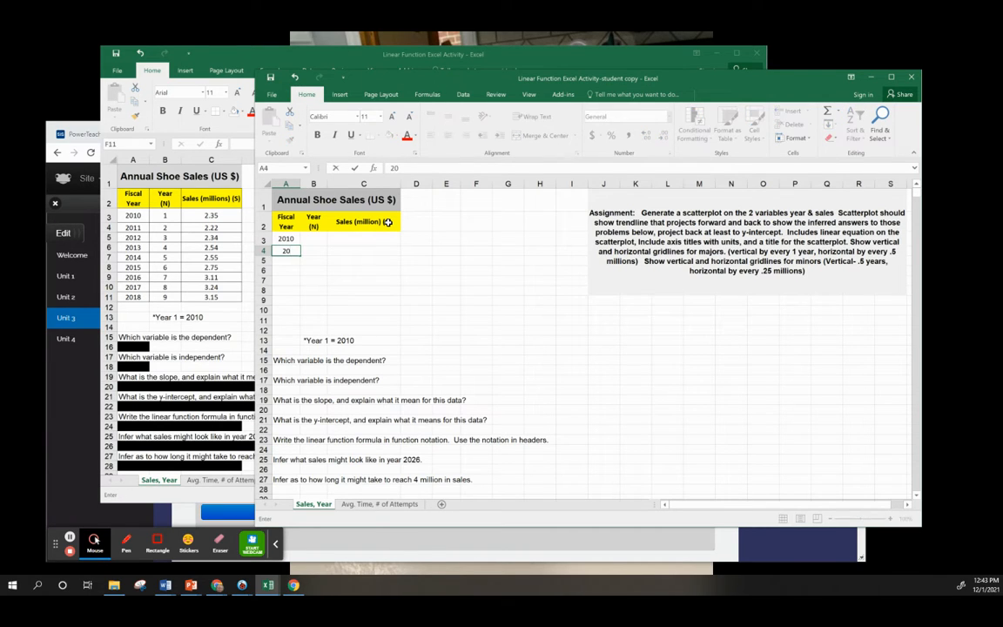
text(11)
key(Return)
text(2012)
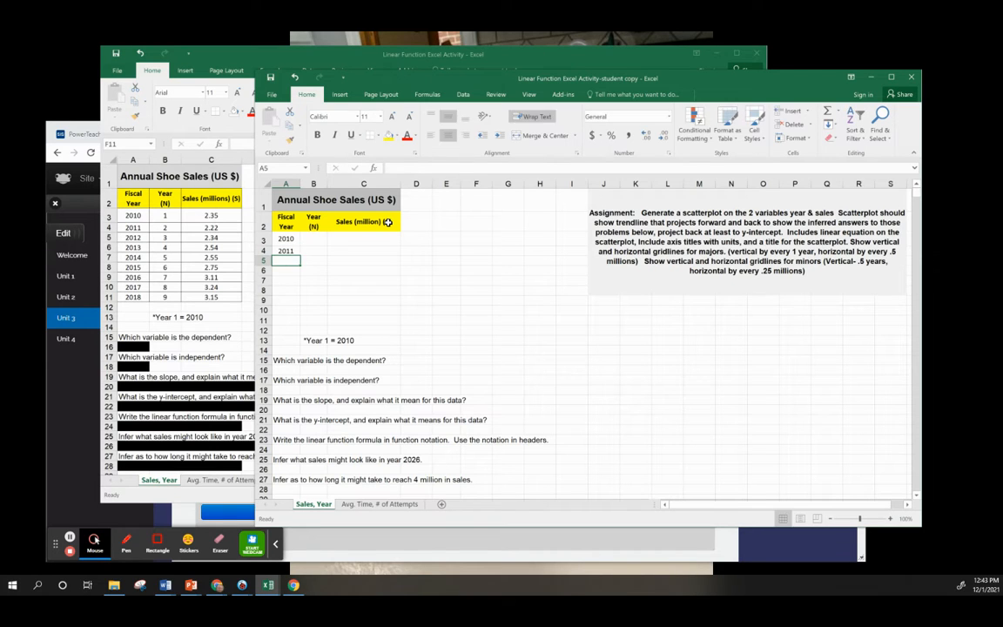
key(Return)
text(2013)
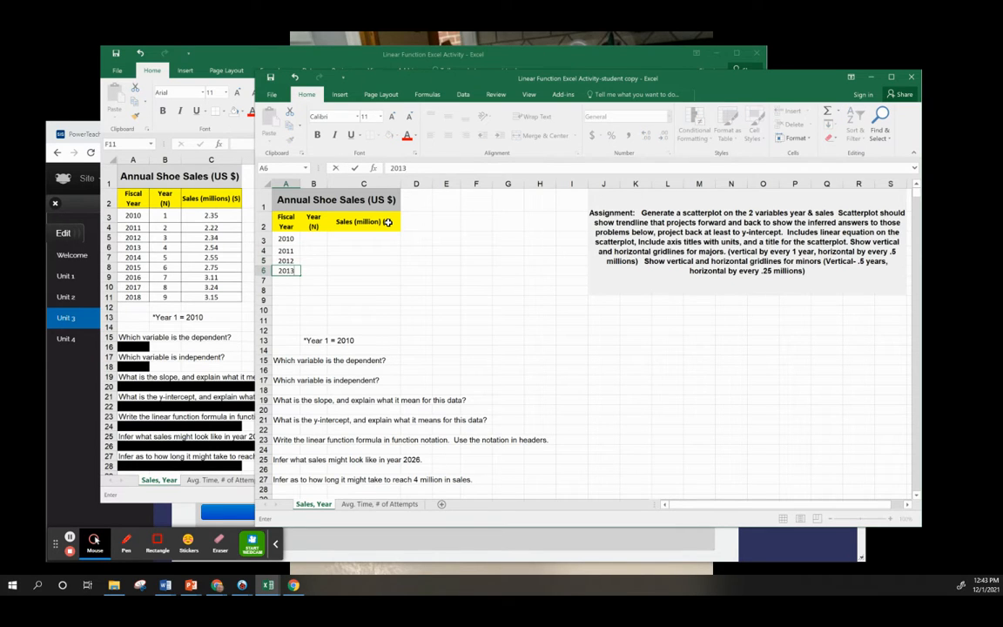
key(Return)
text(2014)
key(Return)
text(20)
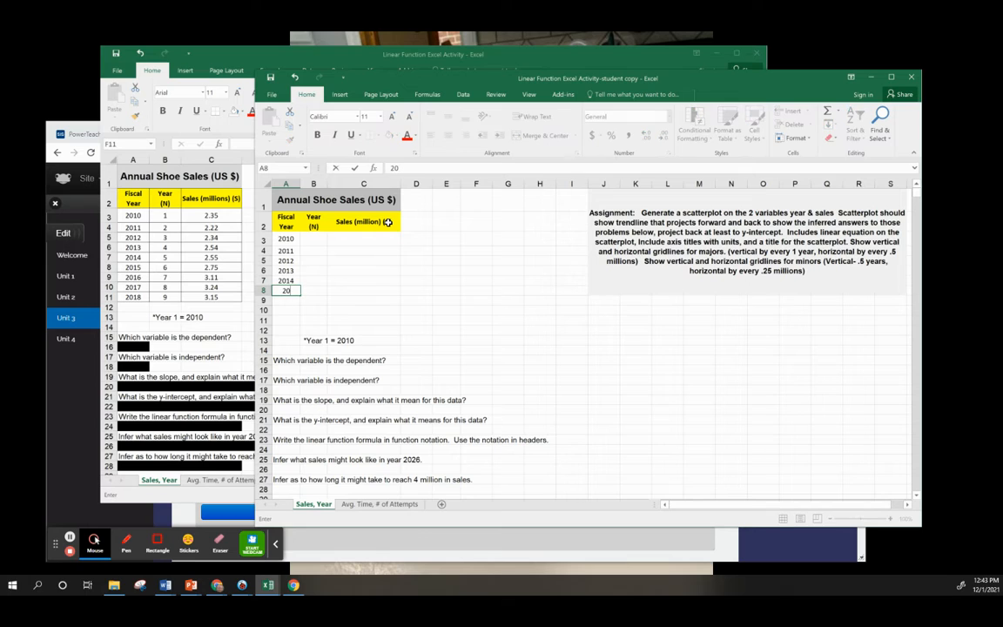
text(15)
key(Return)
text(2016)
key(Return)
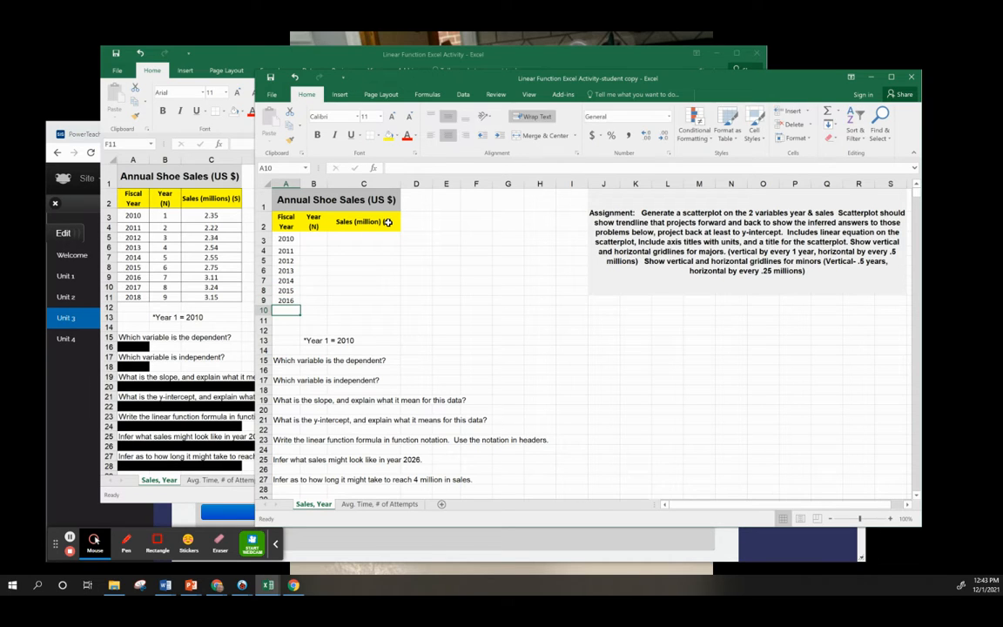
text(2017)
key(Return)
text(2018)
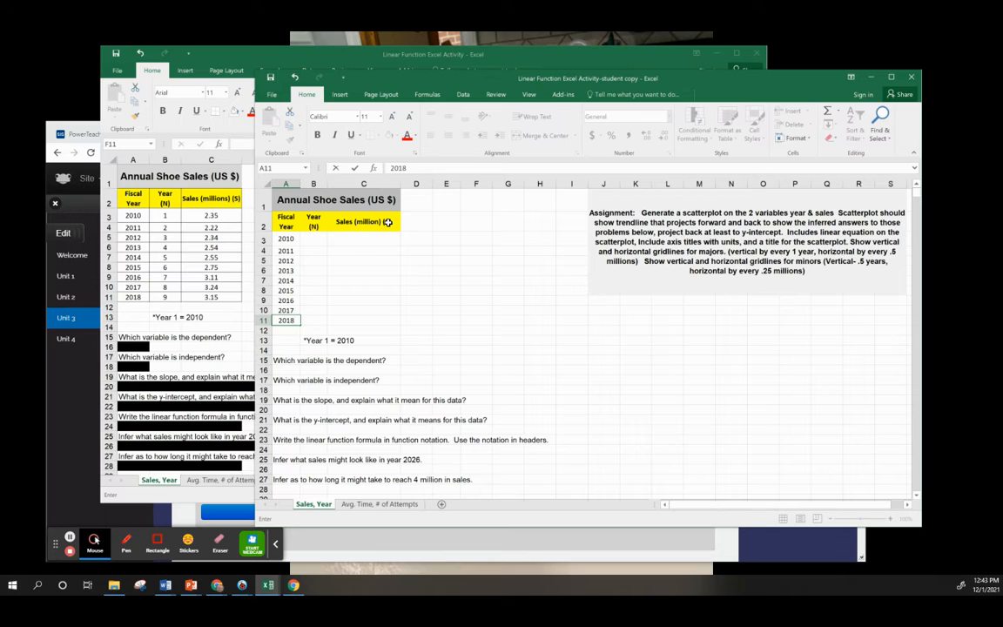
Number the years 1 to 9 in cells B3:B11, filling from 9 in B11 up to 1 in B3
key(Tab)
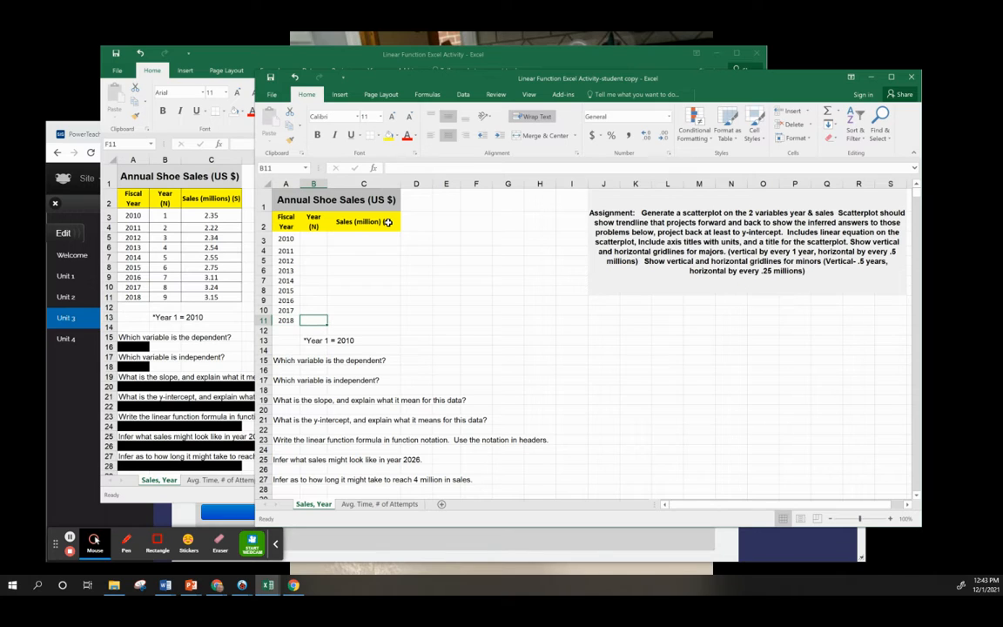
text(9)
key(Up)
text(8)
key(Up)
text(7)
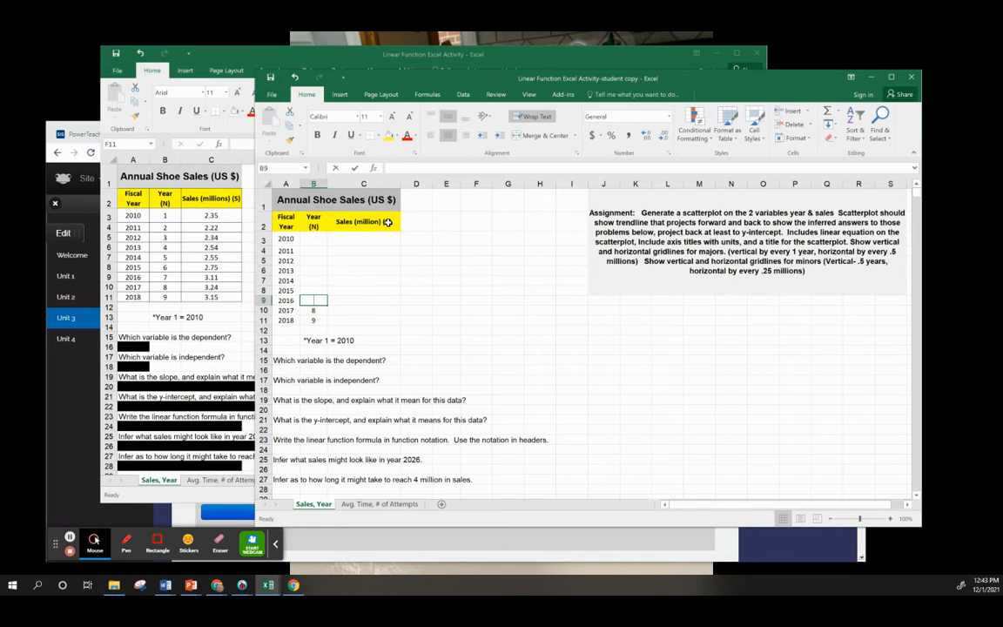
key(Up)
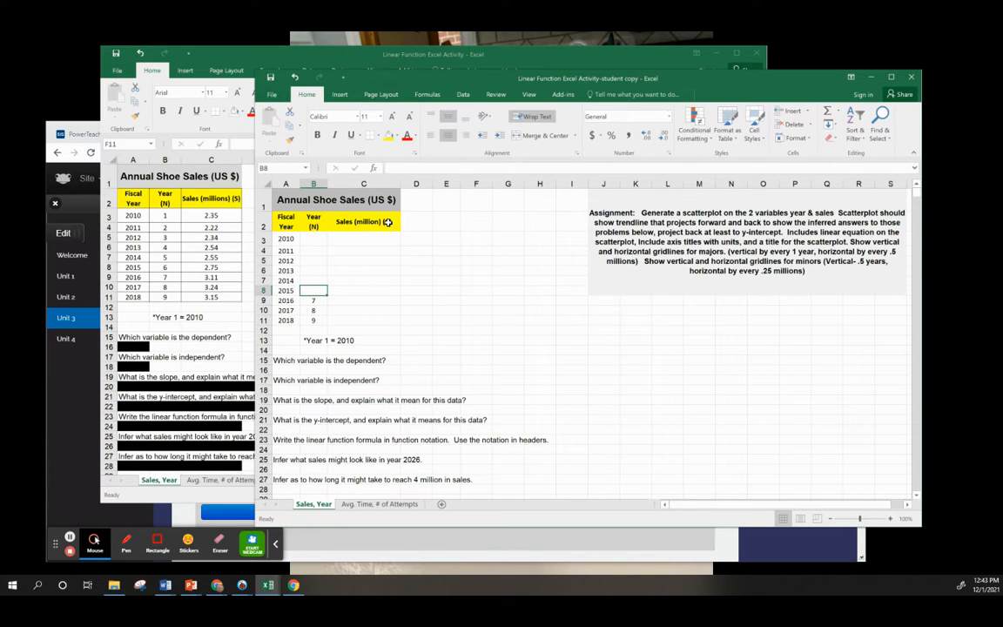
text(6)
key(Up)
text(5)
key(Up)
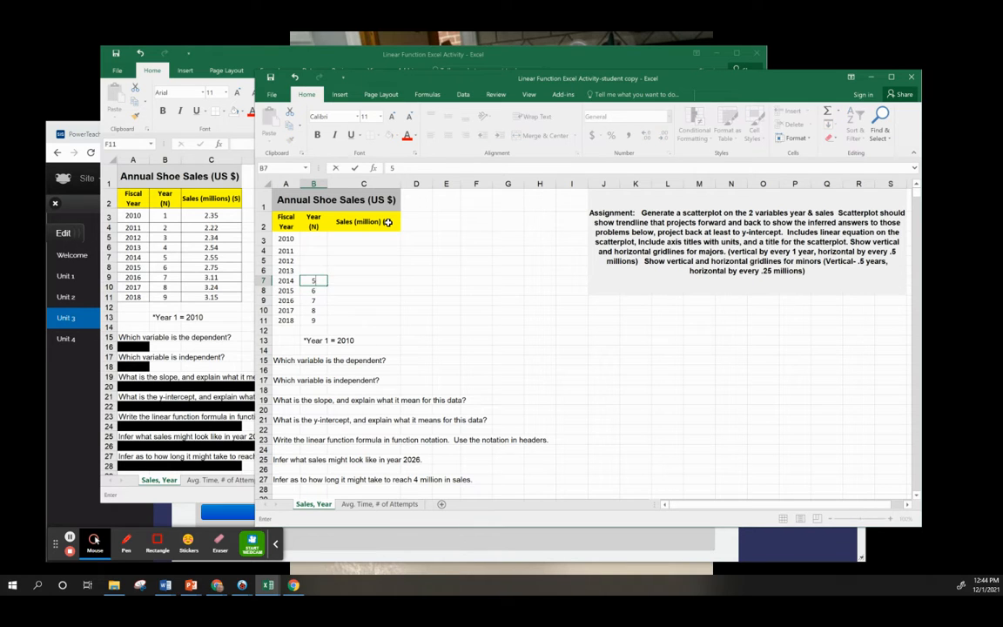
text(4)
key(Up)
text(3)
key(Up)
text(2)
key(Up)
text(1)
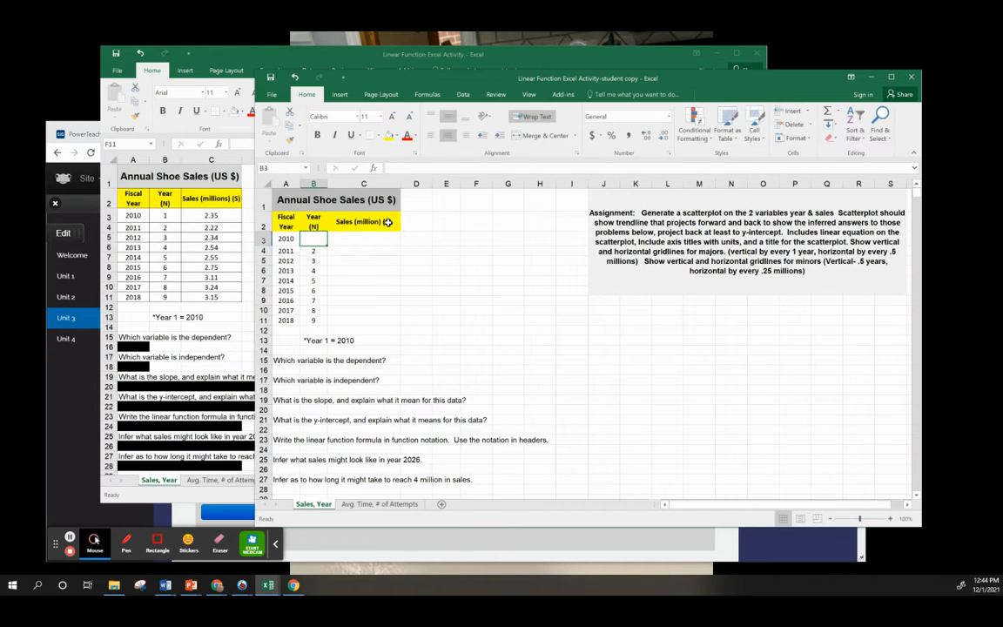
Enter the sales values 2.35, 2.22, 2.34, 2.54, 2.55, 2.75, 3.11, 3.24 and 3.15 in cells C3:C11
key(Right)
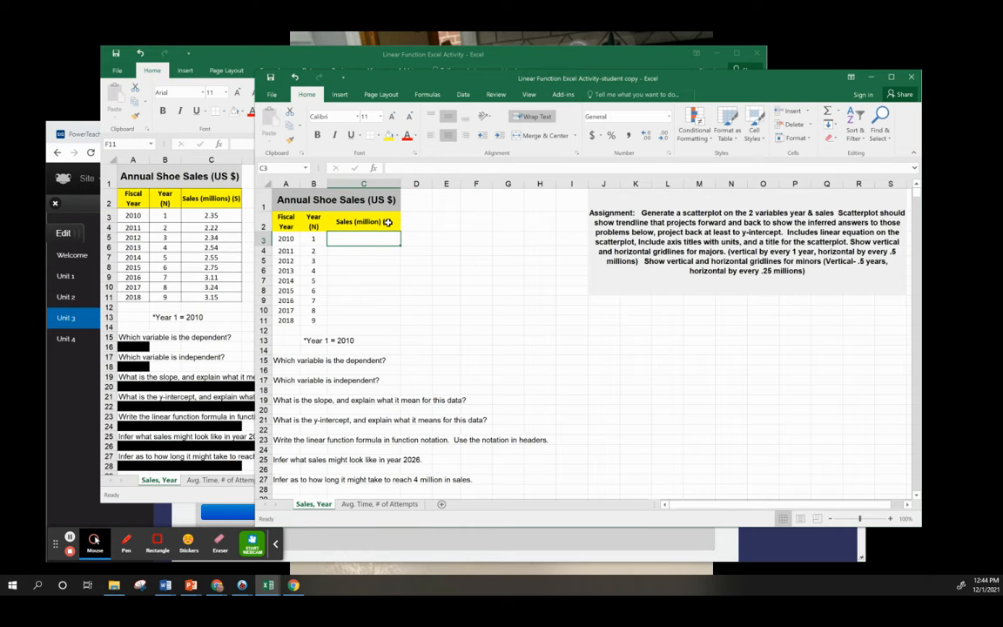
text(2.35)
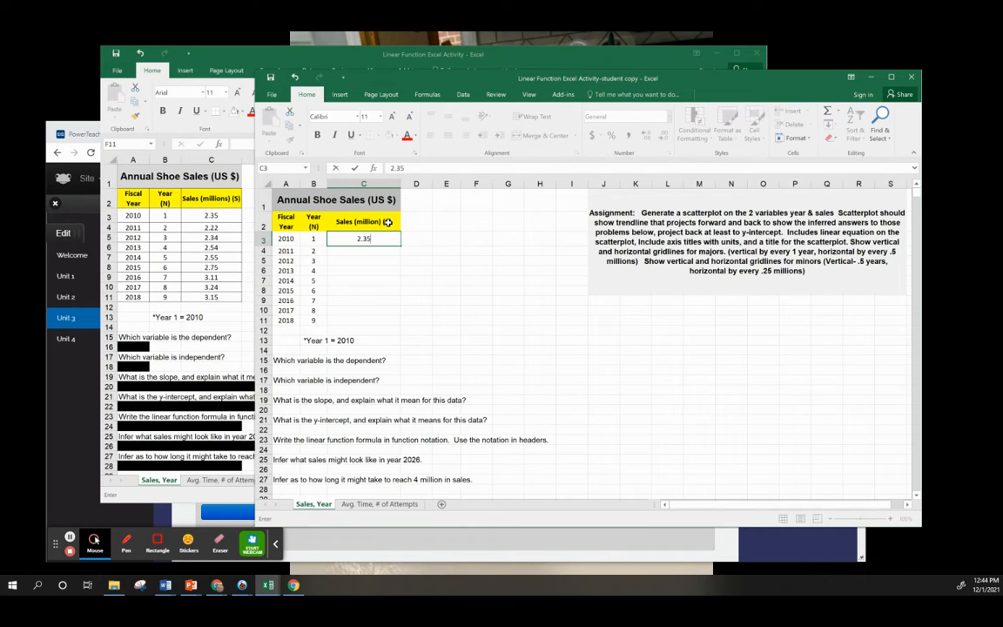
key(Return)
text(2.2)
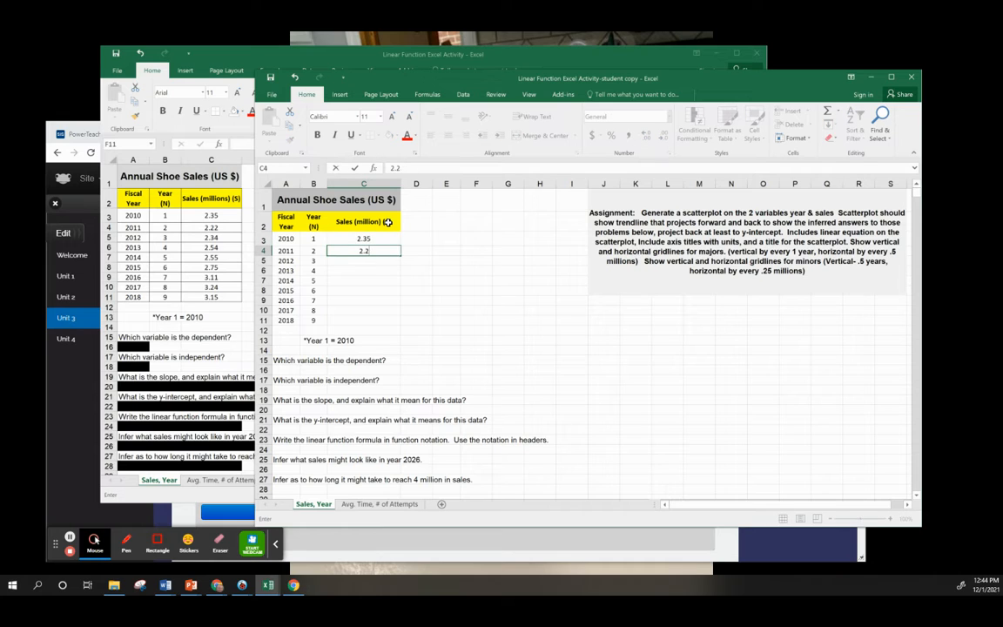
text(2)
key(Return)
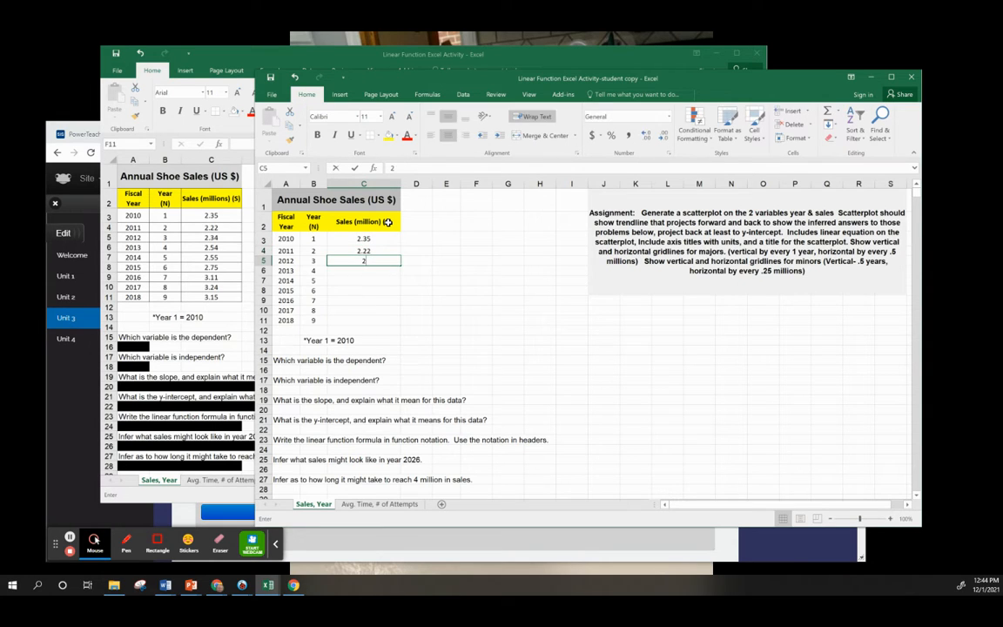
text(2.34)
key(Return)
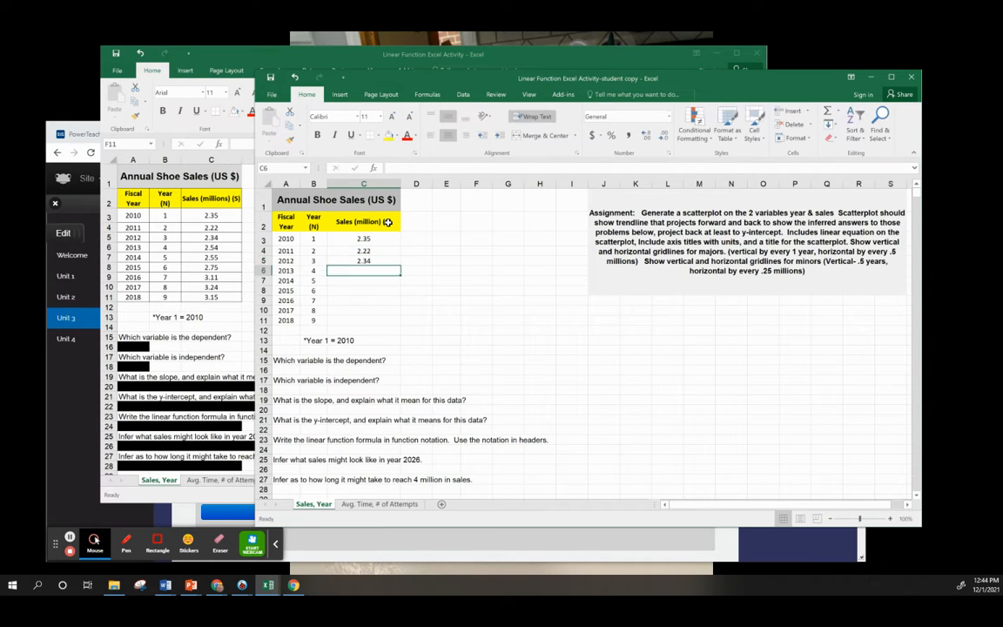
text(2.)
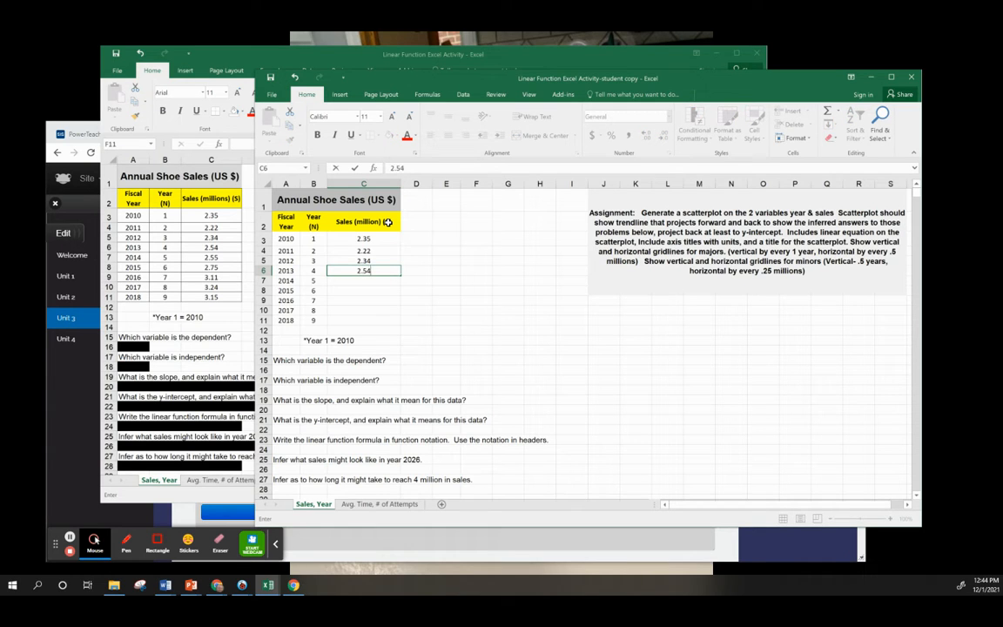
text(54)
key(Return)
text(2.55)
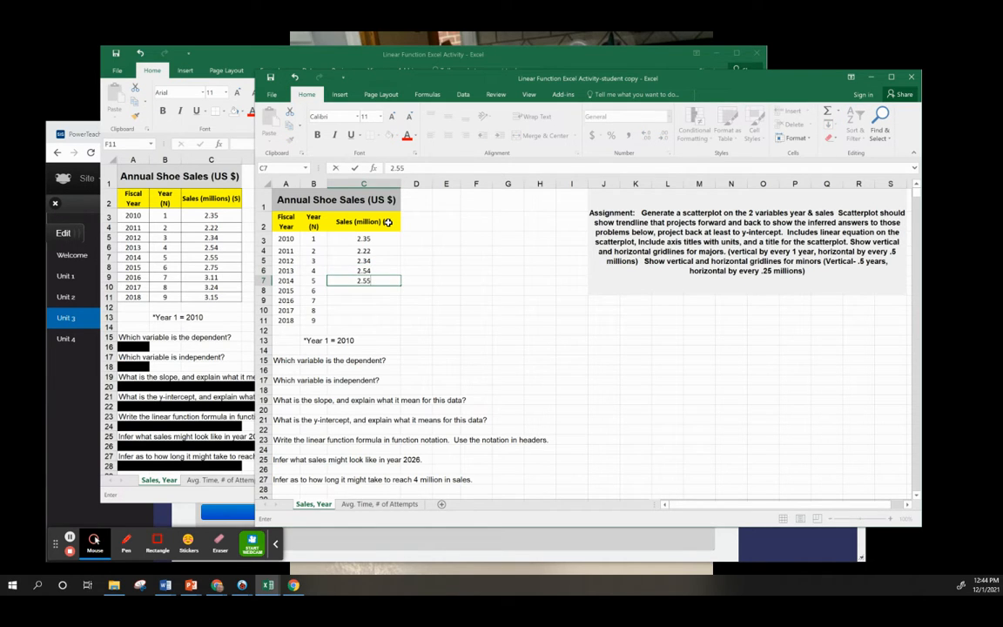
key(Return)
text(2.75)
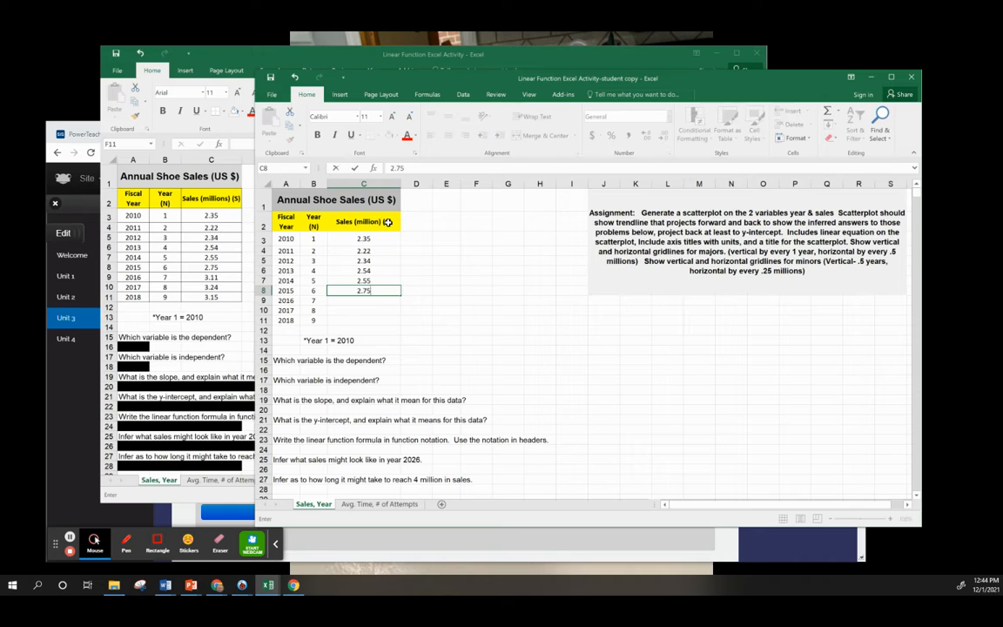
key(Return)
text(3.1)
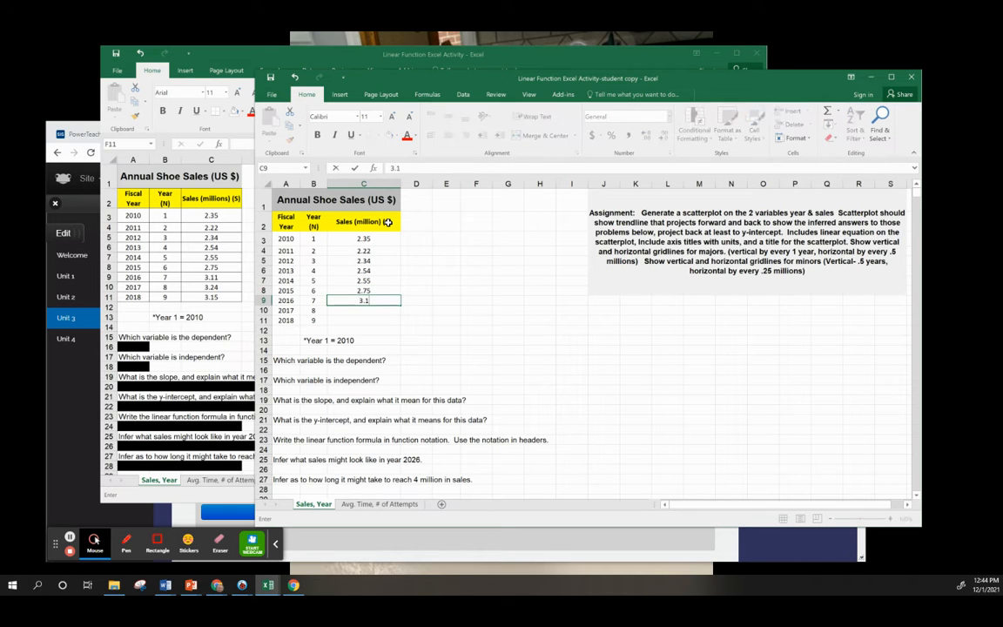
text(1)
key(Return)
text(3.2)
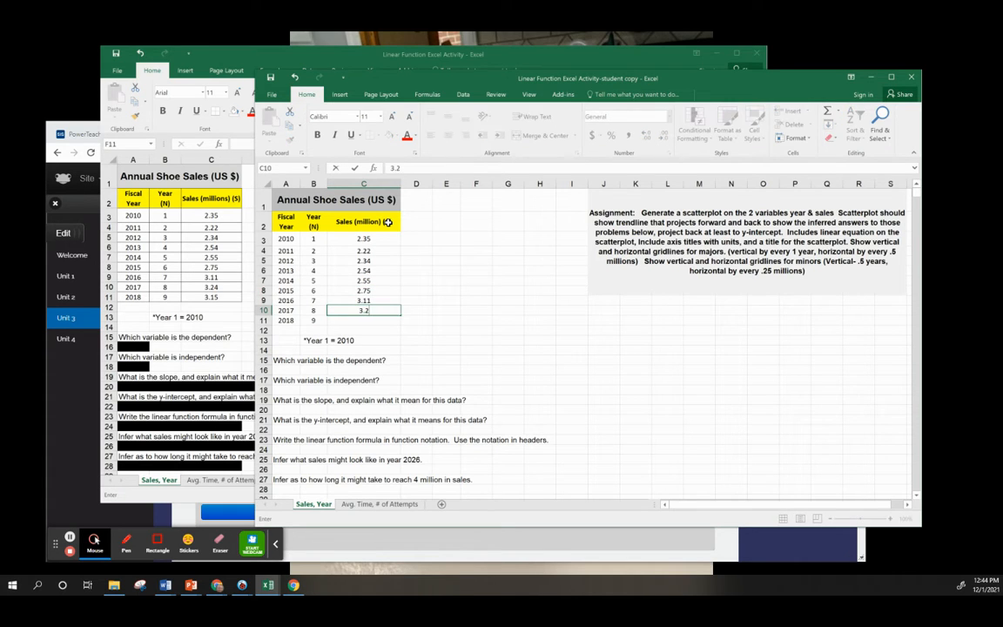
text(4)
key(Return)
text(3.15)
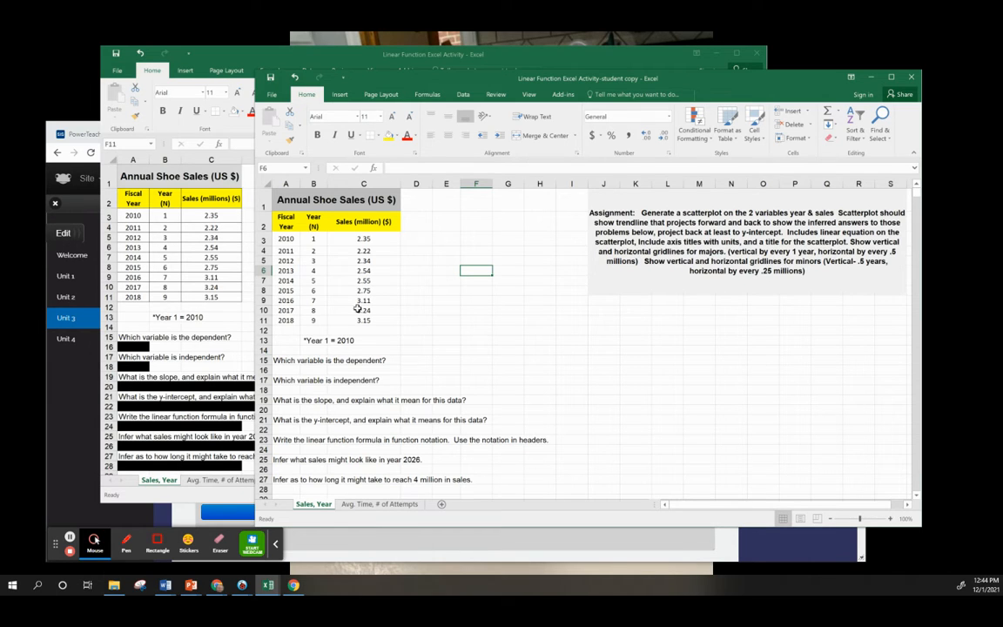
Apply All Borders to the whole table, cells A1:C11
drag(392, 322, 288, 192)
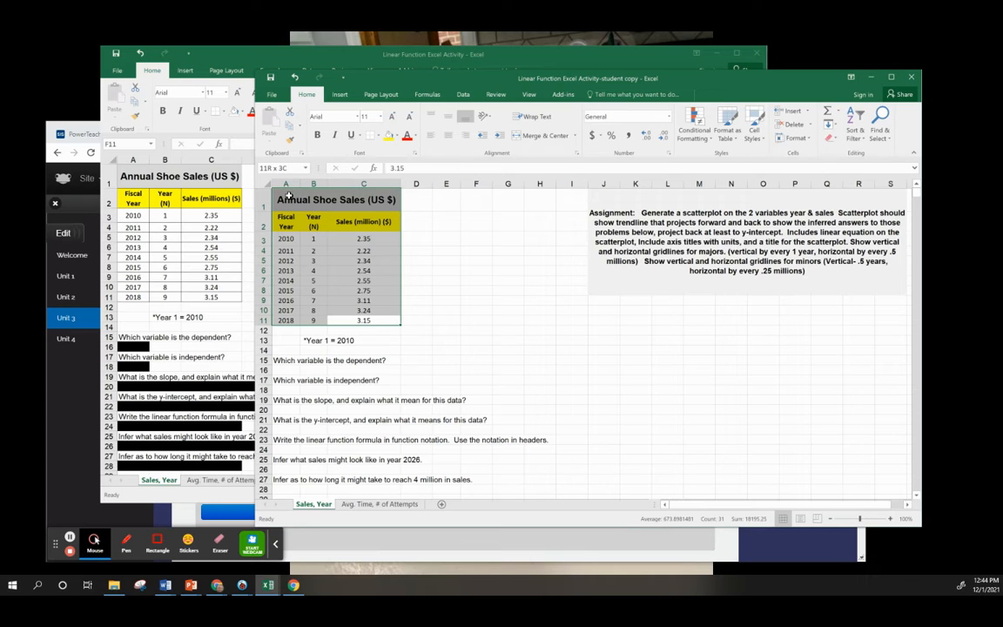
click(375, 138)
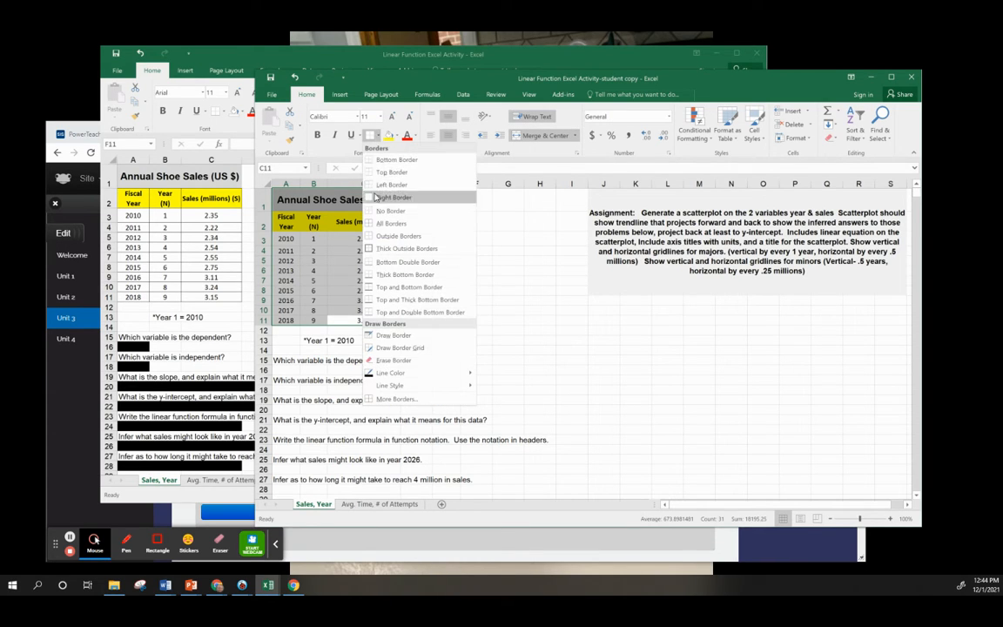
click(392, 224)
click(417, 270)
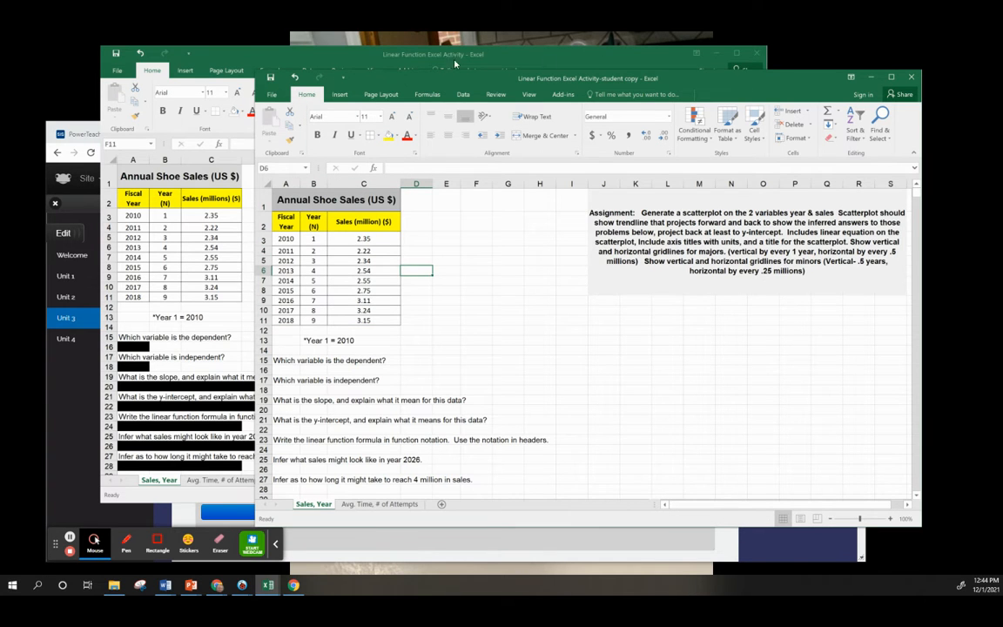
Line the student copy window up with the original workbook to compare the tables, and shift it partly over the original
mouse_move(418, 81)
mouse_down()
mouse_move(455, 74)
mouse_move(405, 70)
mouse_move(428, 69)
mouse_up()
click(424, 288)
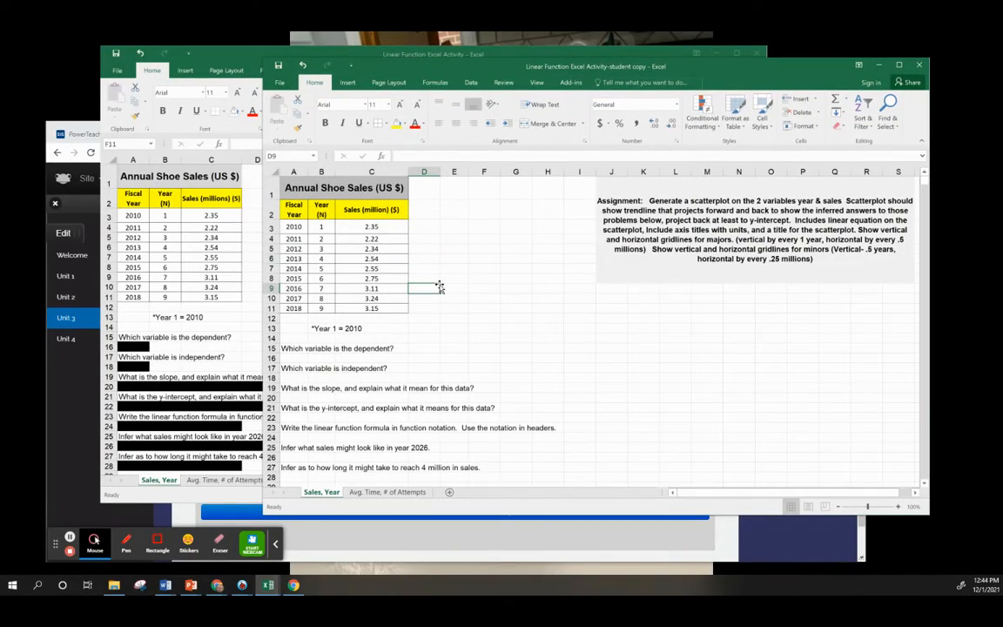
mouse_move(720, 69)
mouse_down()
mouse_move(674, 49)
mouse_move(731, 51)
mouse_move(718, 57)
mouse_up()
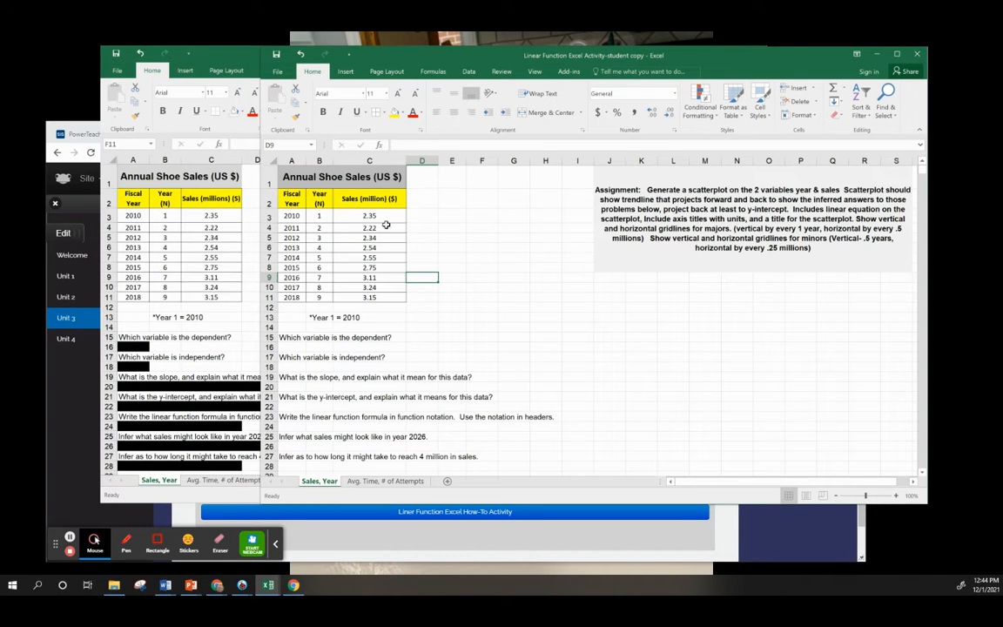
click(640, 356)
drag(485, 53, 381, 66)
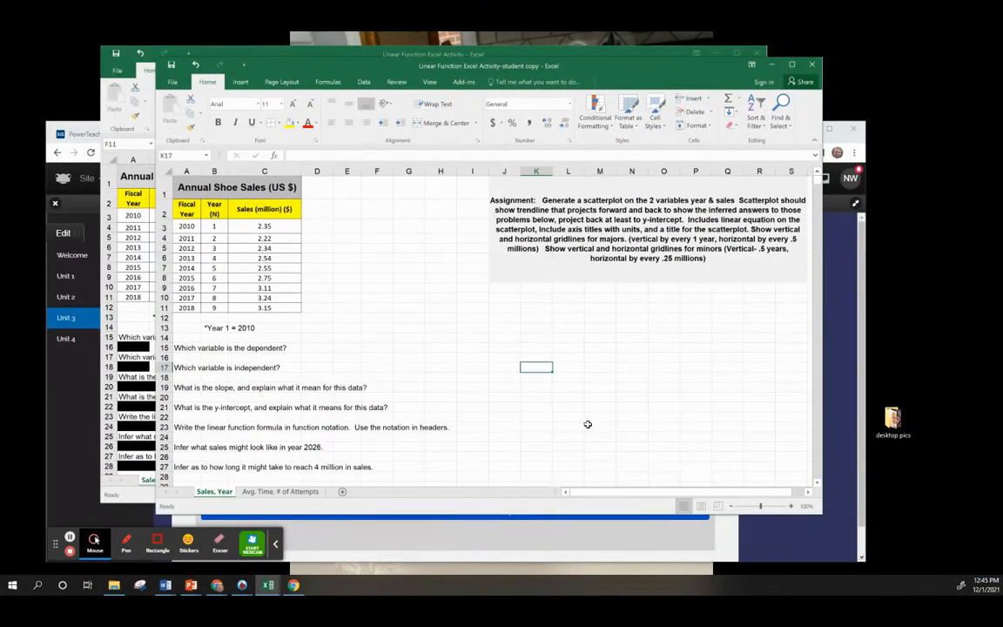
Insert a markers-only scatter chart of cells B2:C11 and place it below the assignment text
click(214, 208)
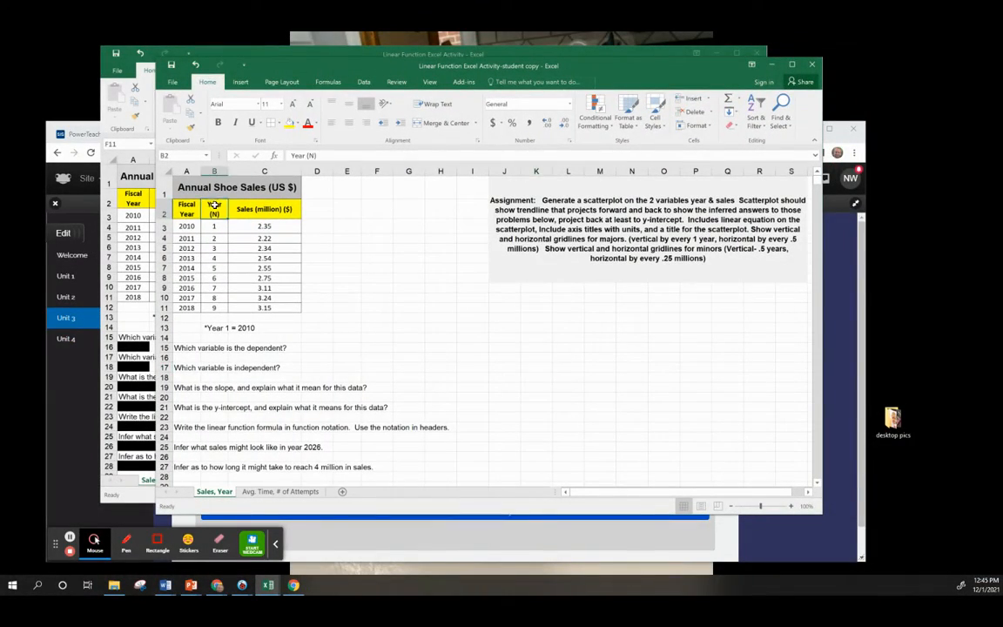
drag(213, 205, 277, 306)
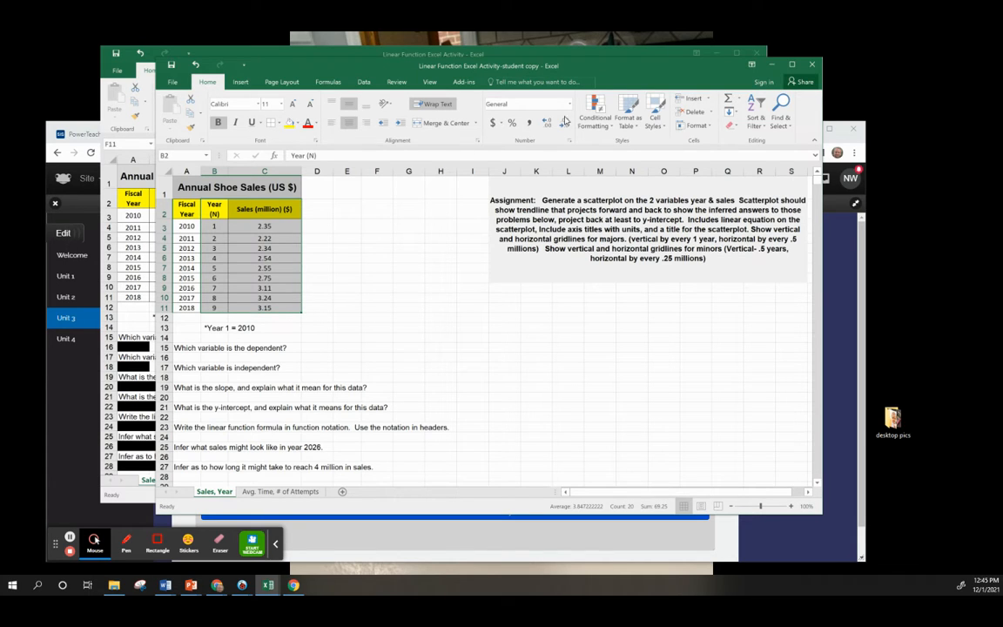
click(240, 82)
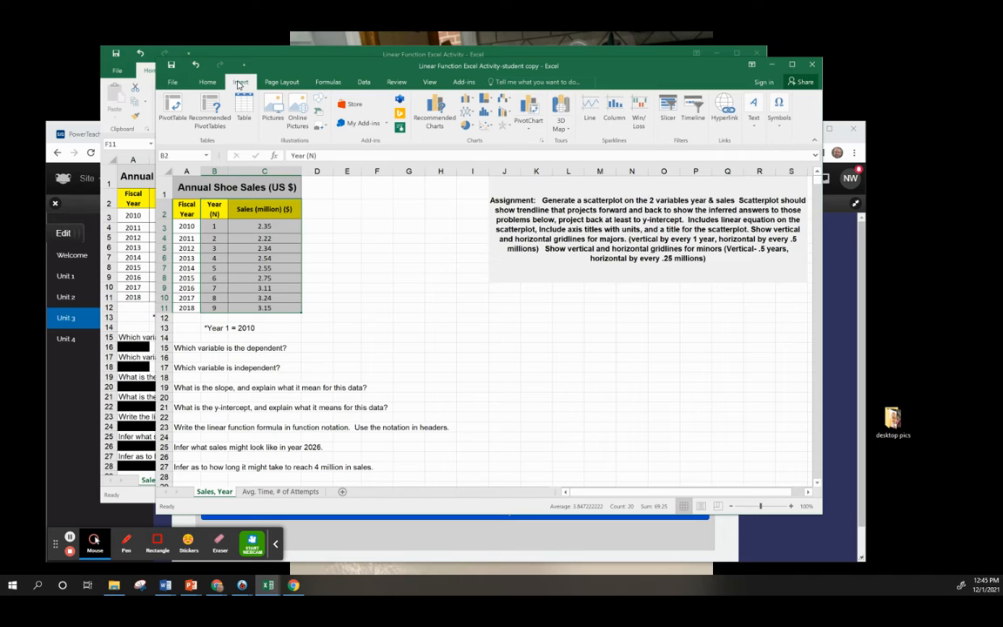
click(485, 127)
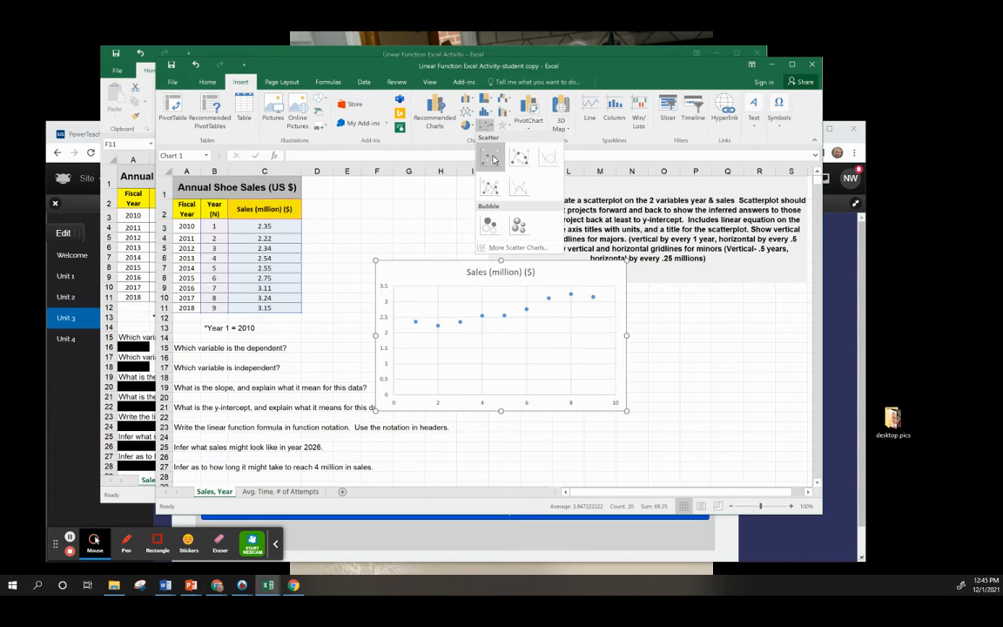
click(493, 158)
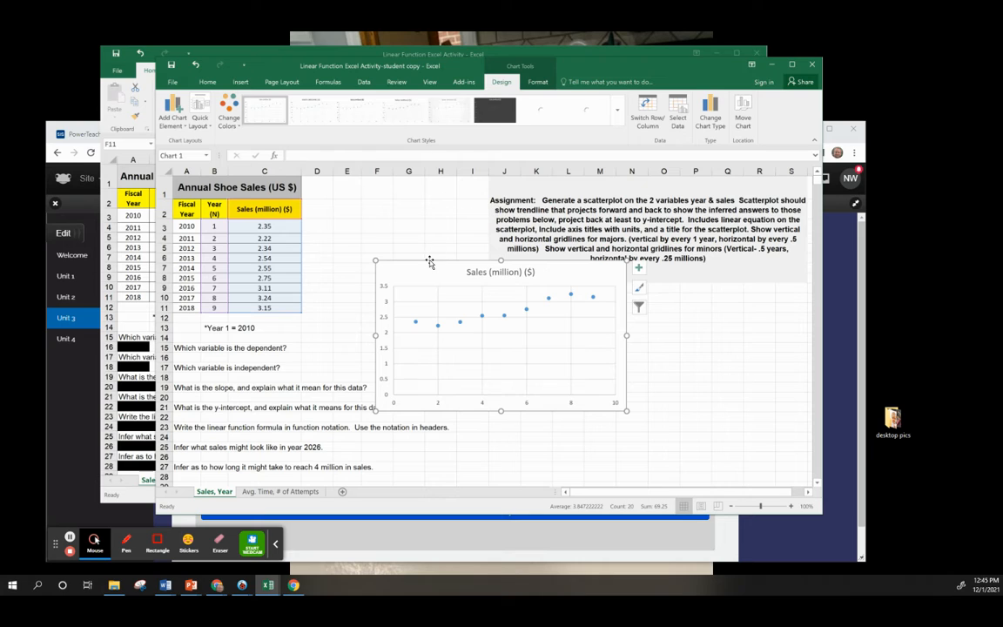
drag(430, 264, 527, 304)
Change the scatter chart's title to "Annual Shoe Sales"
click(599, 310)
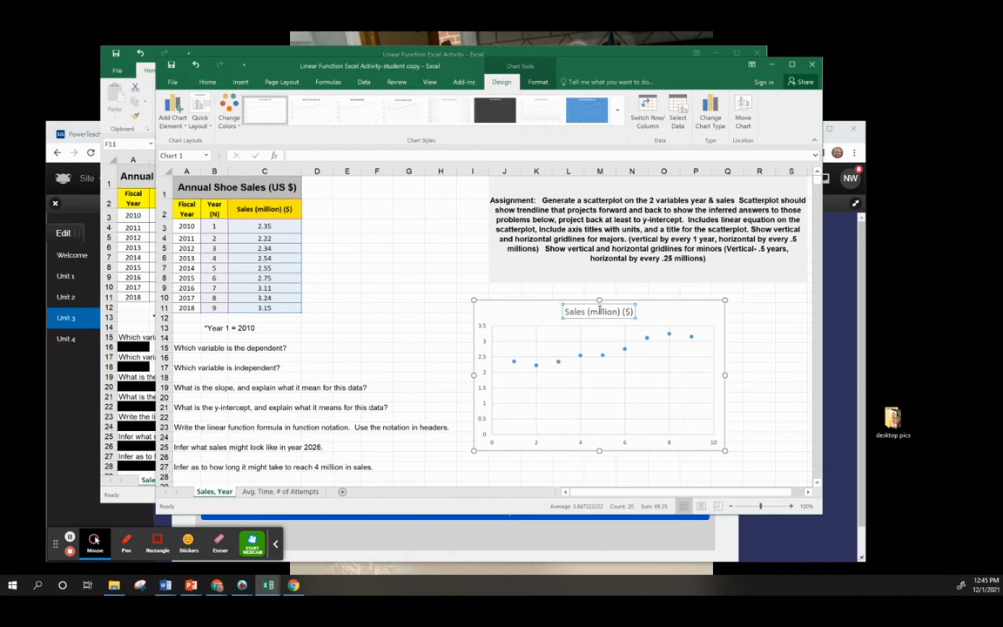
click(600, 311)
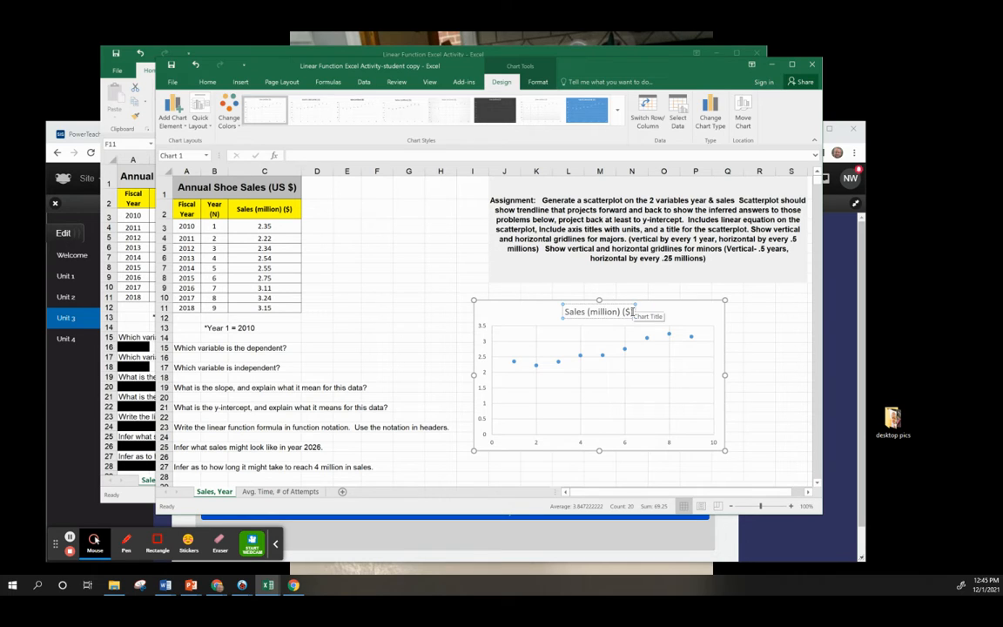
drag(633, 311, 557, 312)
text(A)
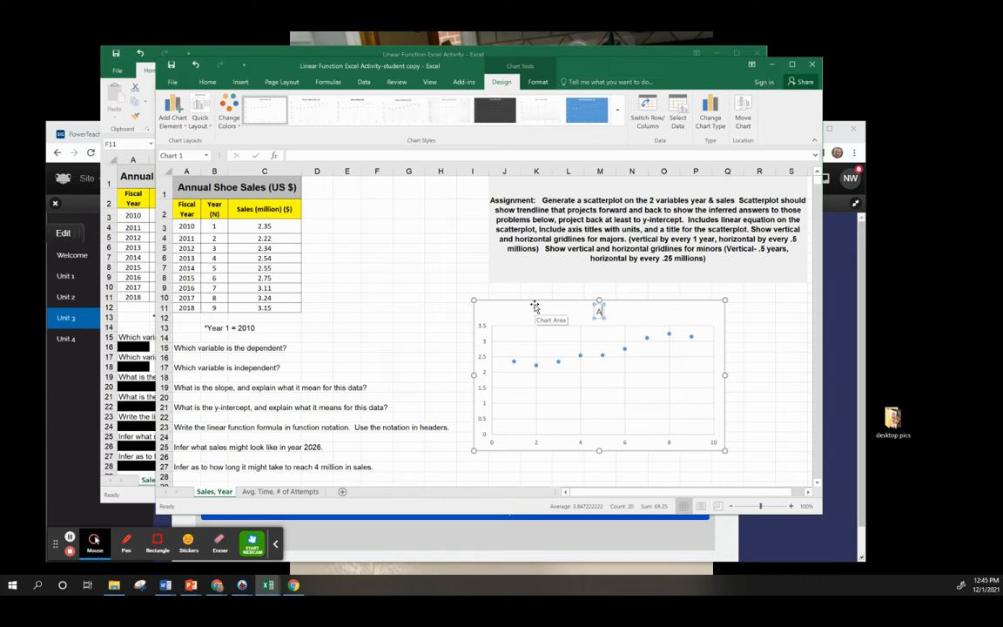
text(nnual Shoe Sales)
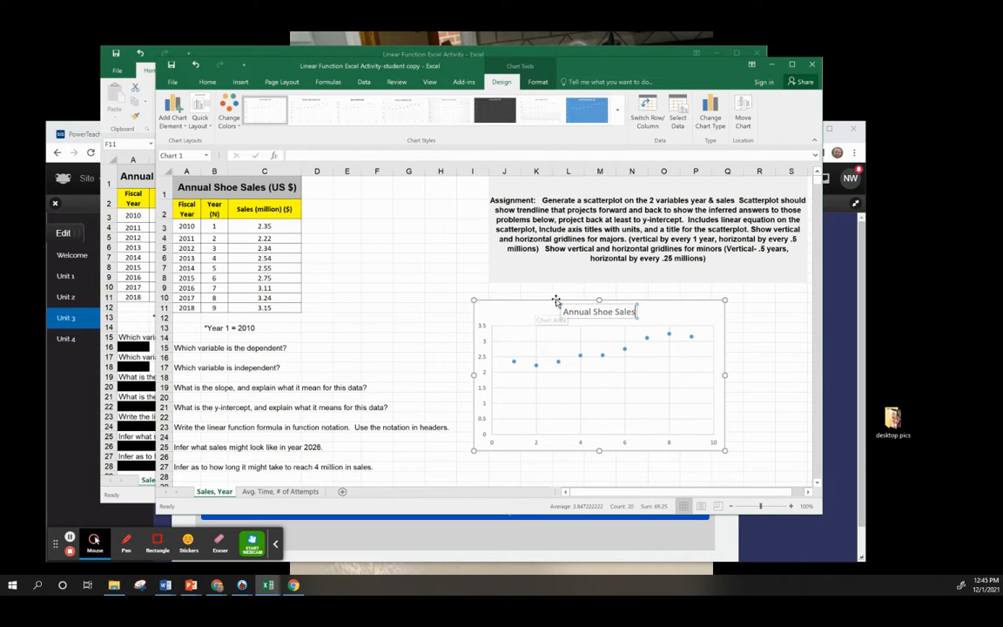
click(539, 310)
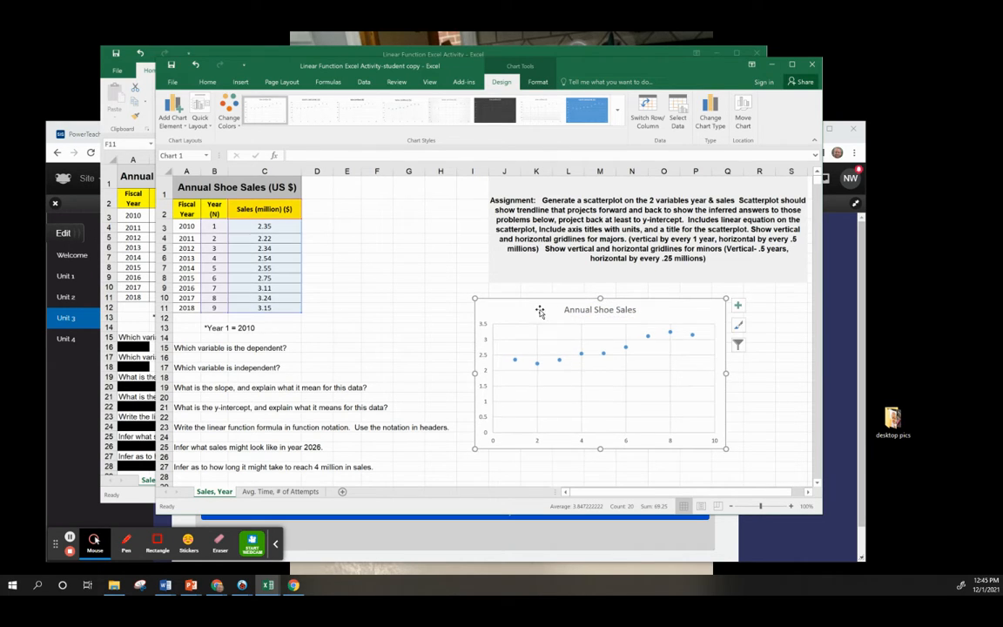
Turn on the chart's axis titles, primary minor horizontal and vertical gridlines, and trendline
click(738, 305)
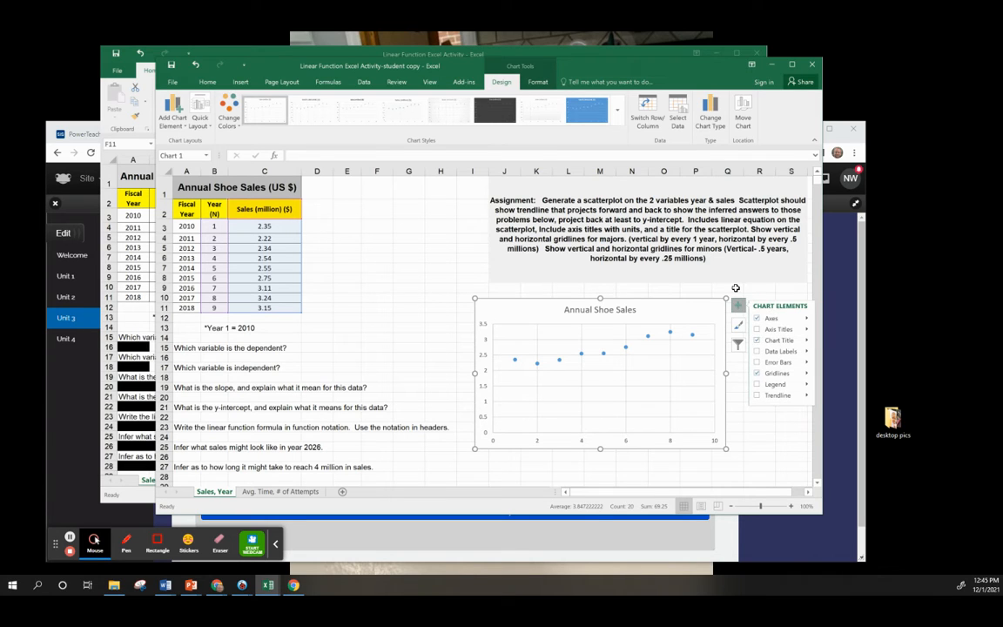
click(757, 330)
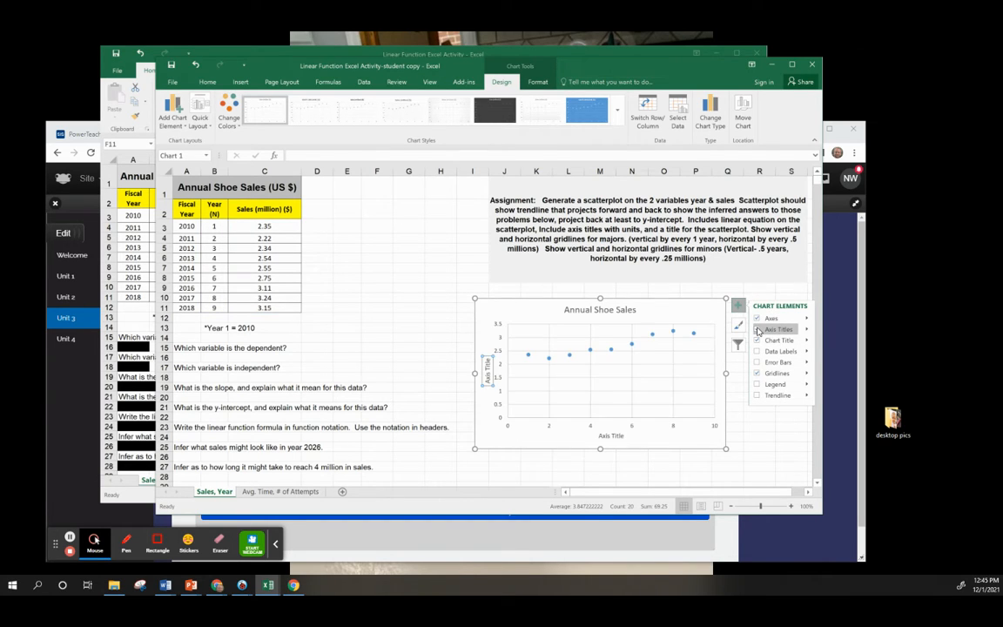
click(805, 375)
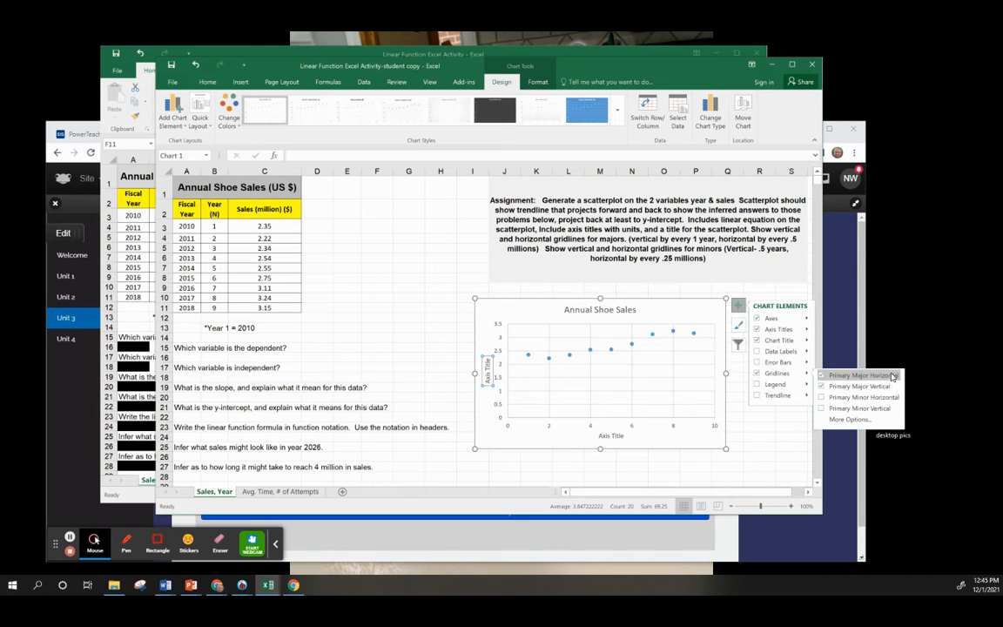
click(823, 397)
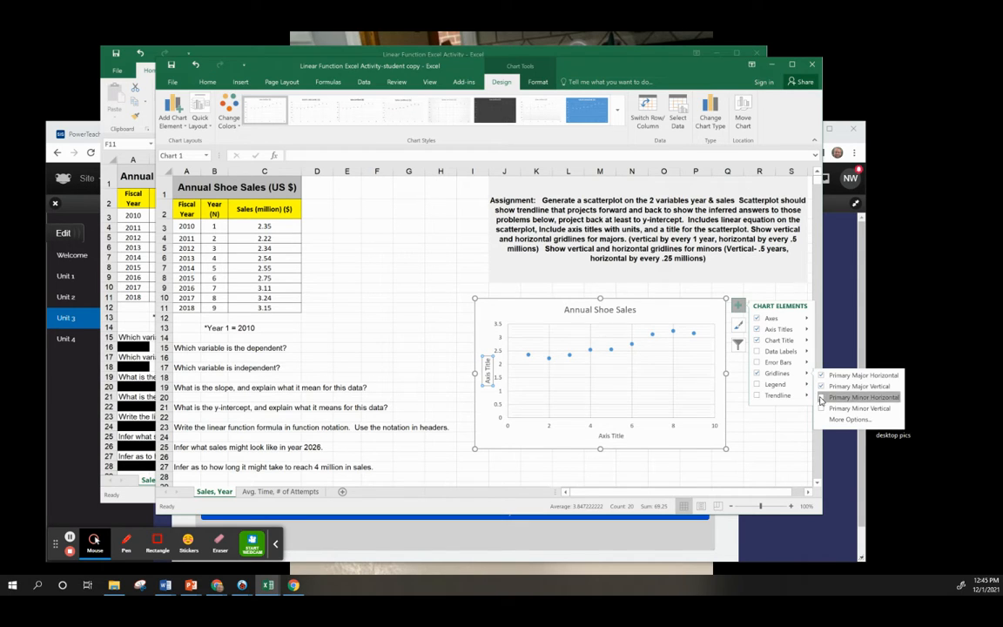
click(822, 409)
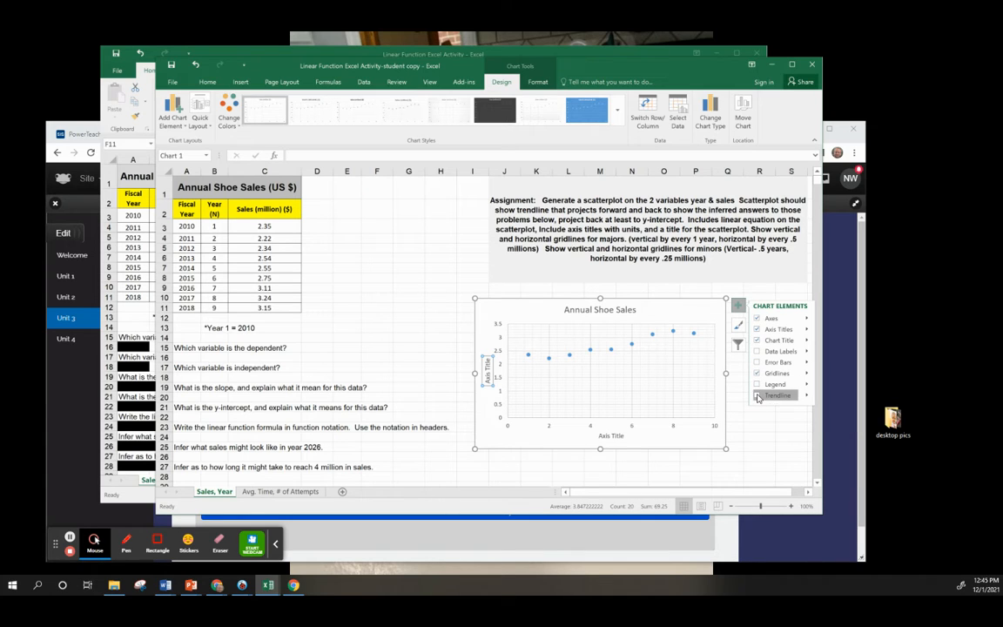
click(767, 396)
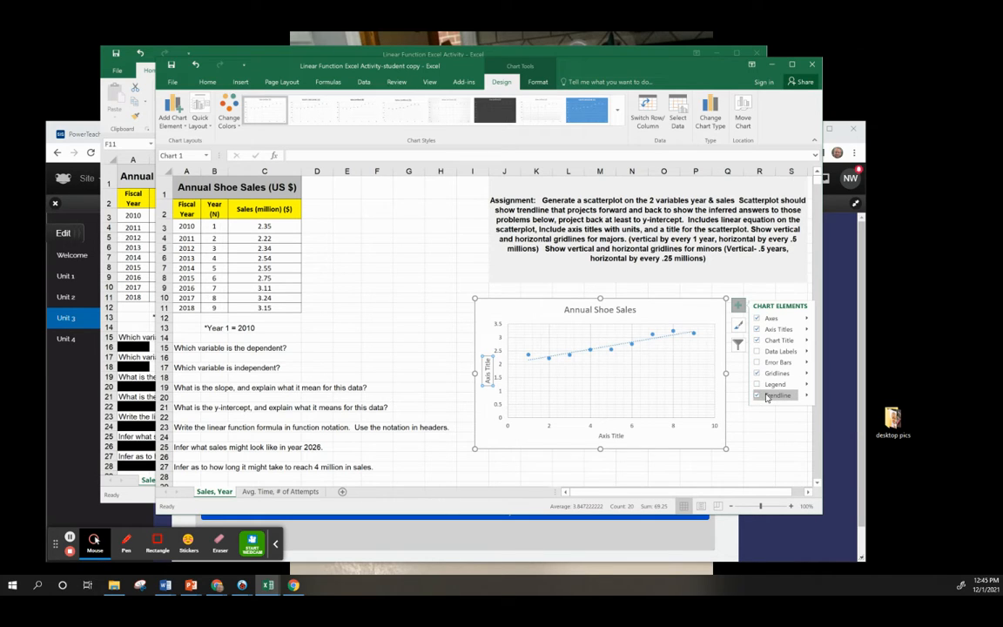
click(658, 442)
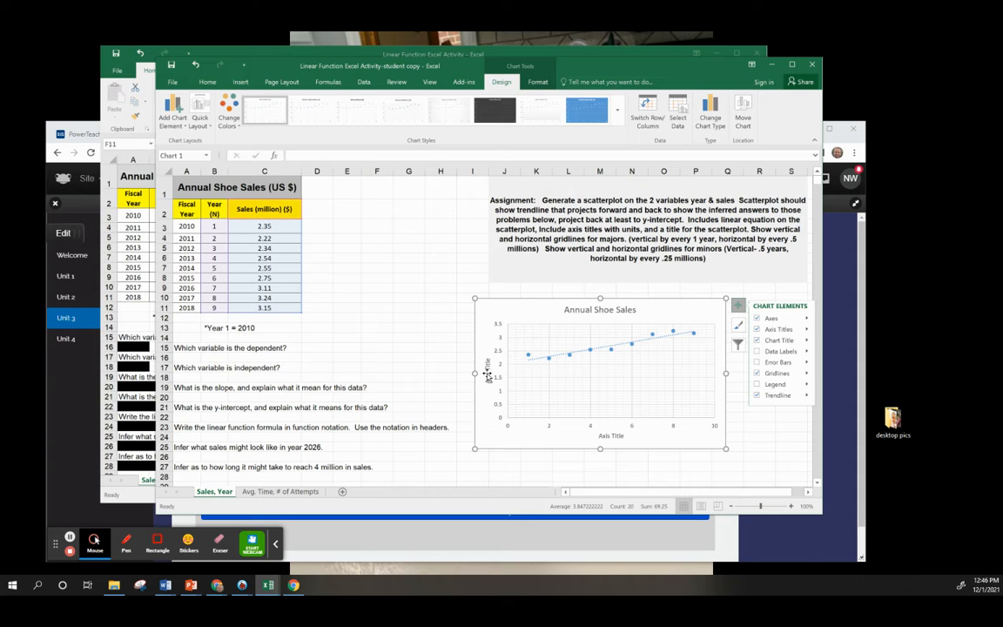
Arrange the original workbook and the student copy side by side to compare their scatterplots
drag(260, 57, 404, 55)
drag(240, 52, 49, 69)
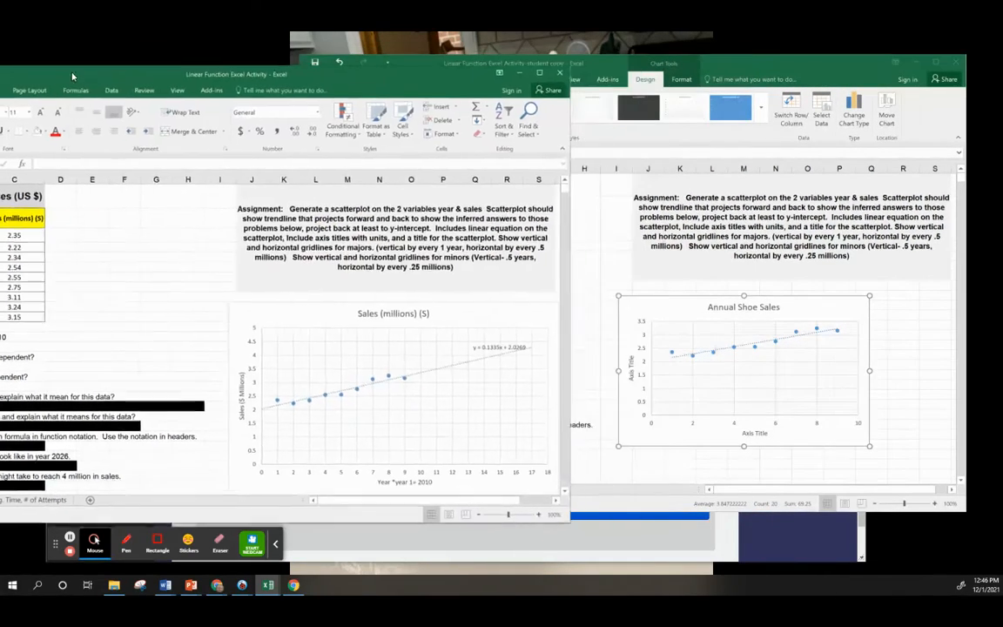
scroll(348, 501, right, 3)
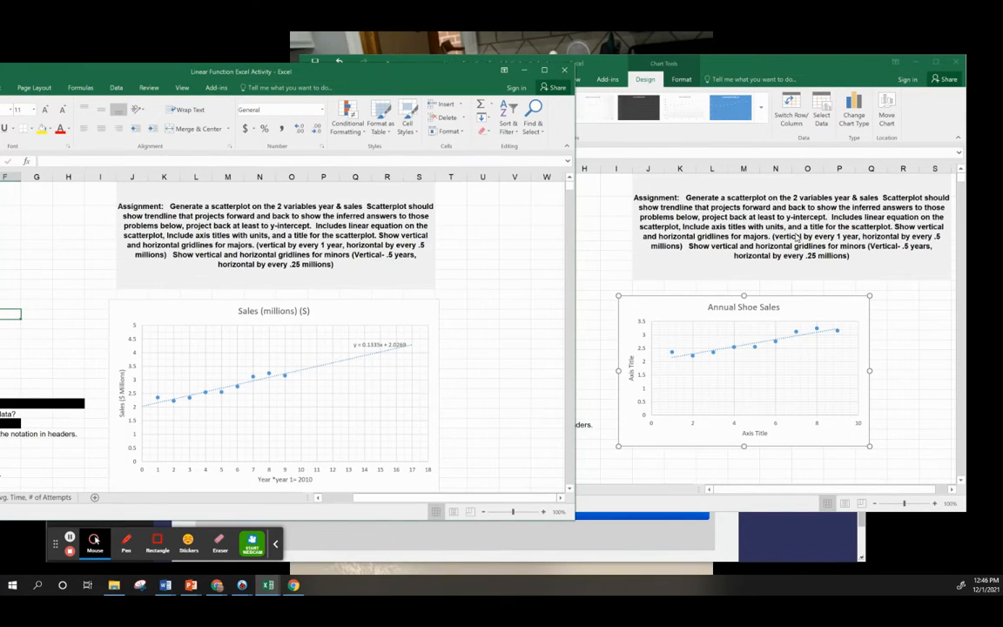
click(637, 56)
drag(523, 64, 602, 53)
click(276, 72)
drag(276, 72, 164, 55)
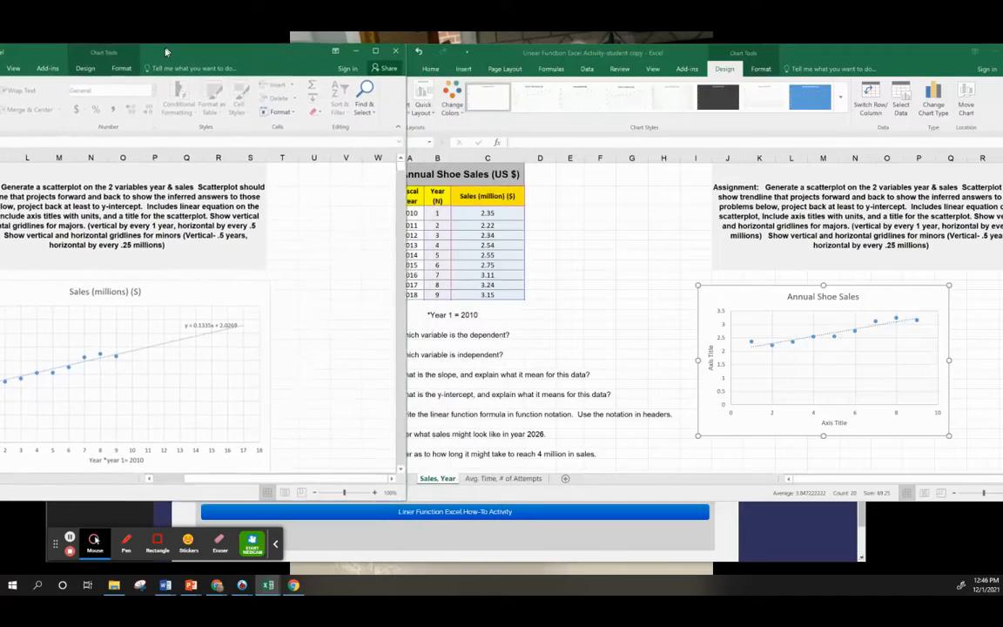
drag(613, 58, 516, 63)
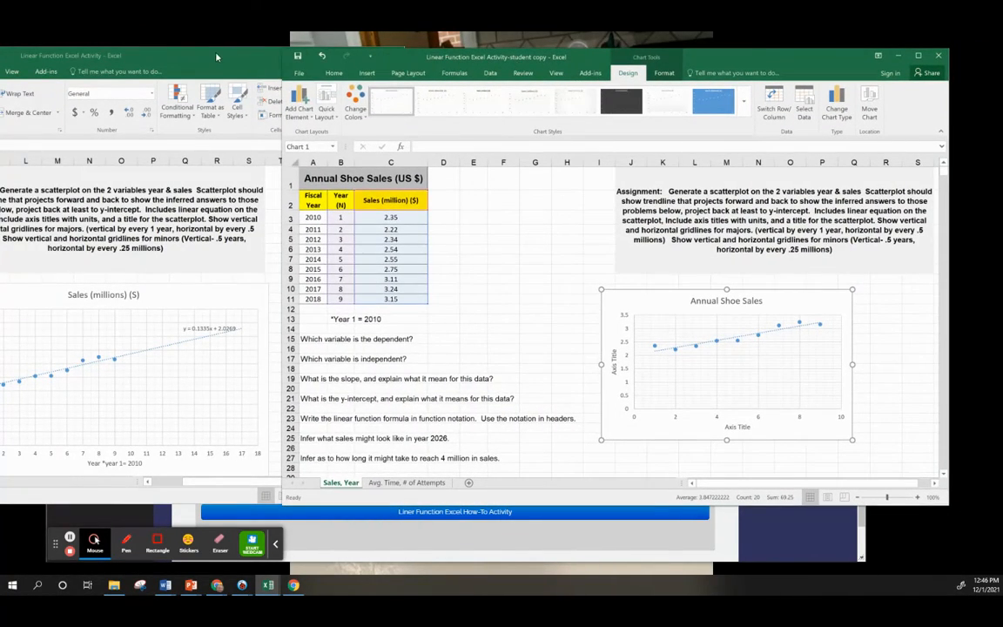
drag(217, 56, 252, 58)
click(649, 502)
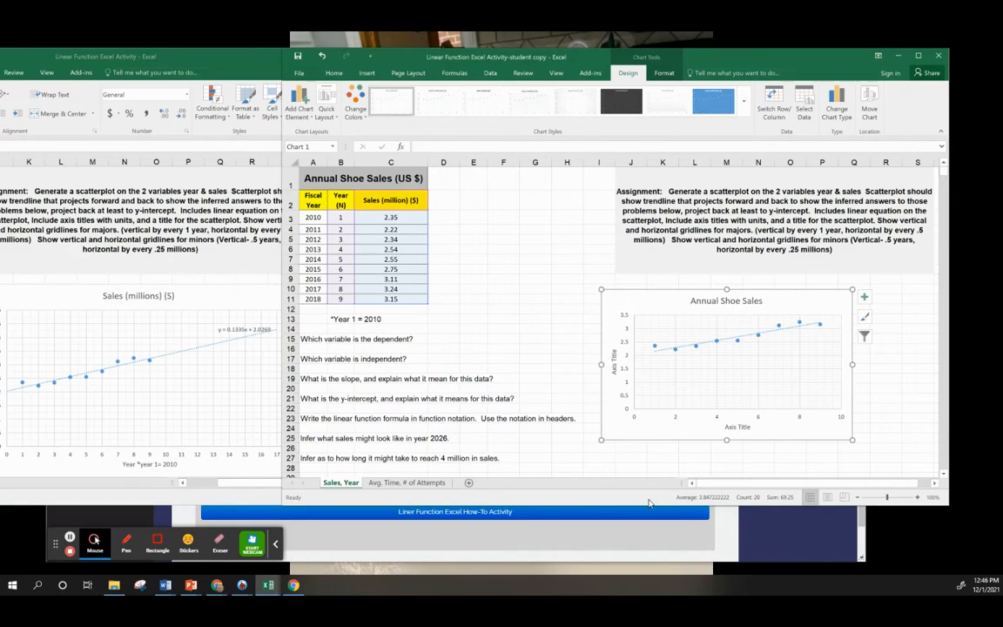
Replace the horizontal axis title's placeholder text with "Year *yeR 1=2010"
double_click(737, 426)
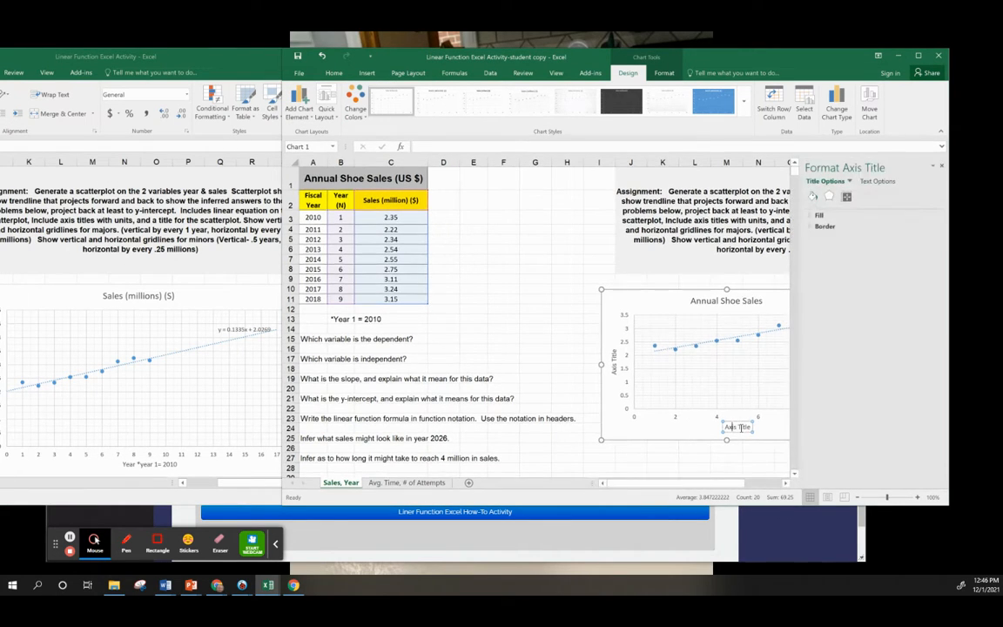
double_click(742, 427)
key(BackSpace)
key(BackSpace)
key(BackSpace)
key(BackSpace)
key(BackSpace)
key(BackSpace)
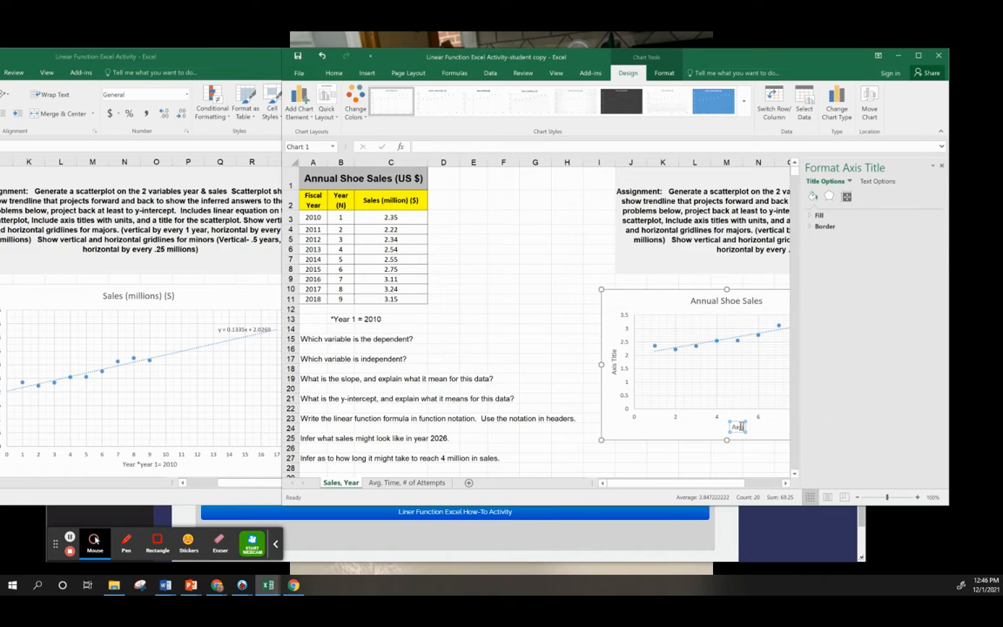
text(Year *year 1=2010)
Replace the vertical axis title's placeholder text with "sALES MILLIONS $"
click(613, 358)
triple_click(614, 364)
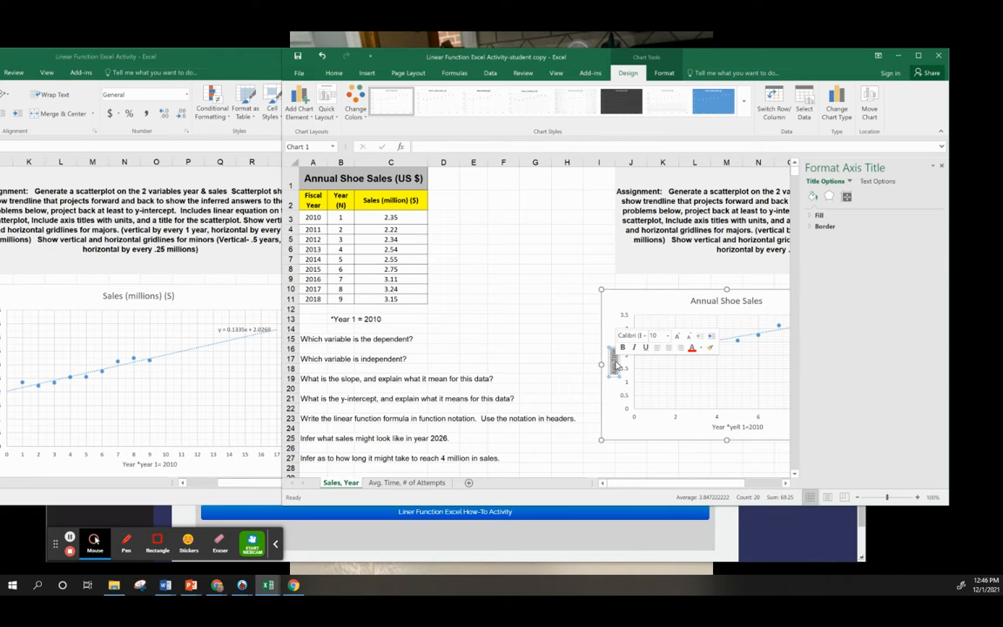
text(Sales)
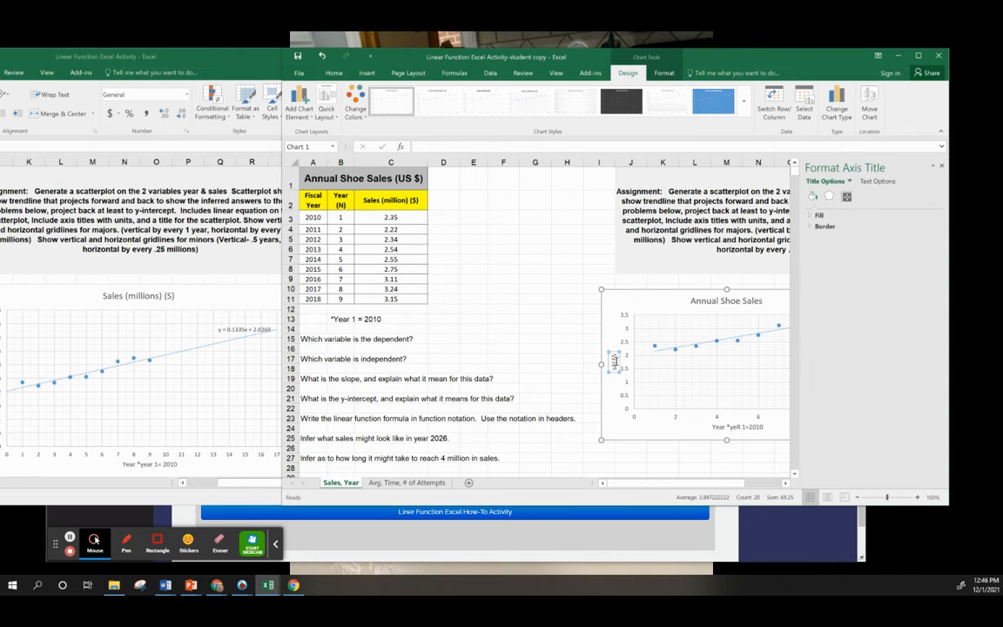
text( (millions) ($)
click(670, 400)
click(617, 383)
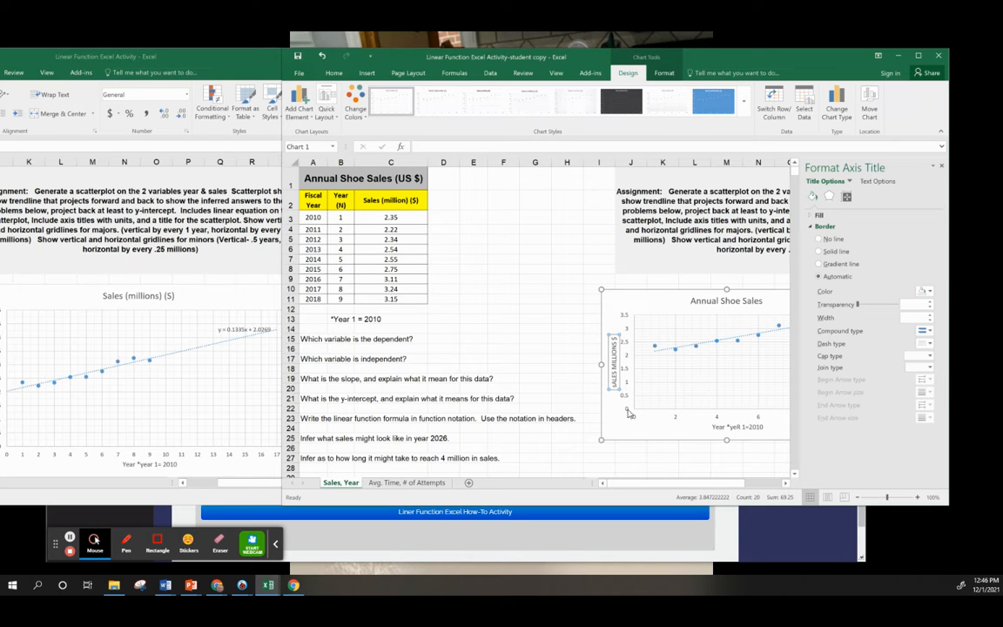
Reposition the original workbook to view its scatterplot's axes, and shift the student copy partly over it
drag(165, 55, 232, 68)
click(580, 269)
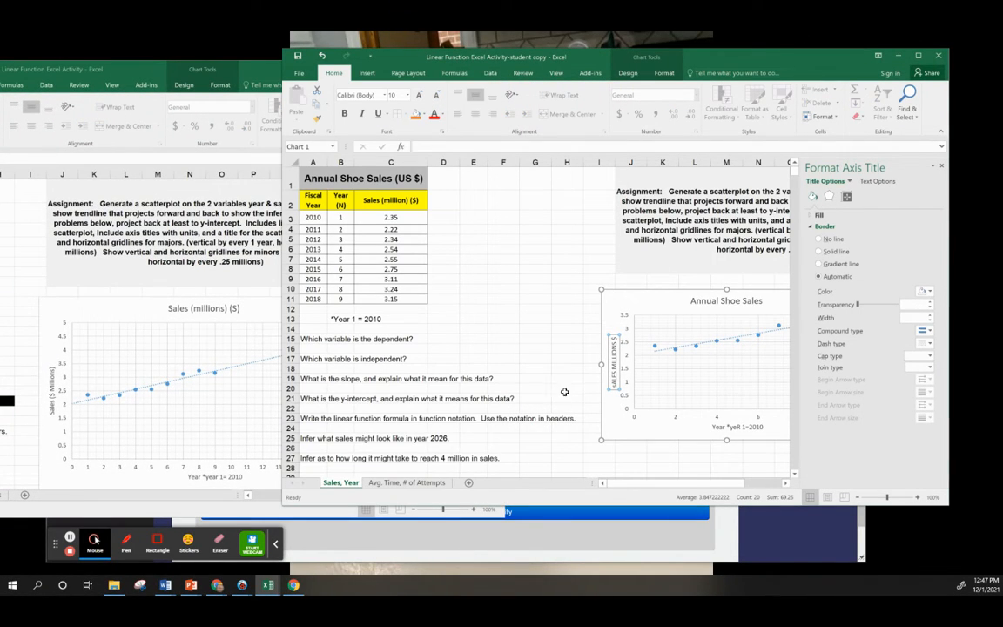
drag(736, 58, 611, 67)
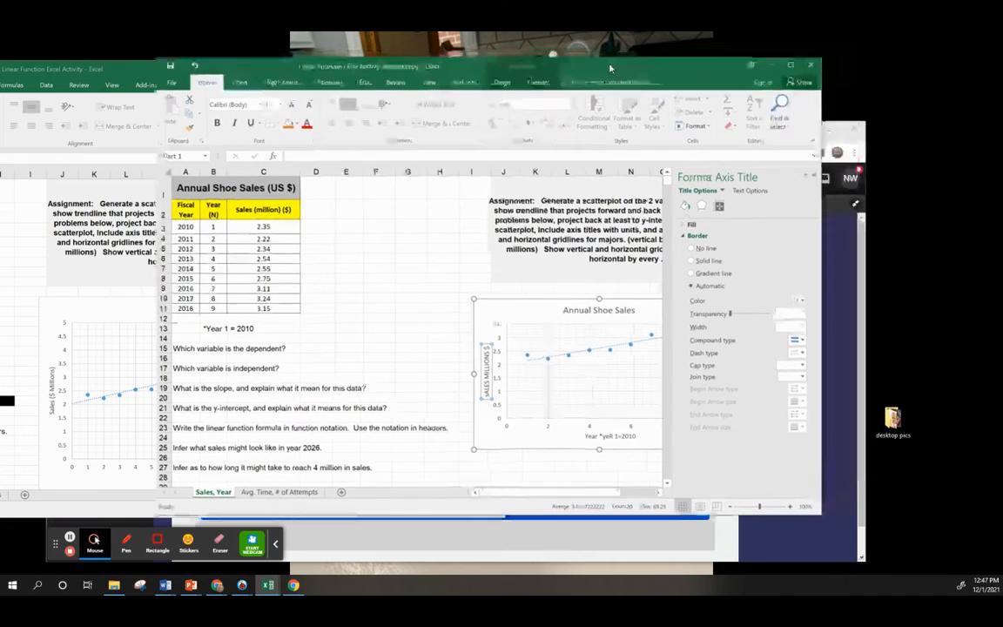